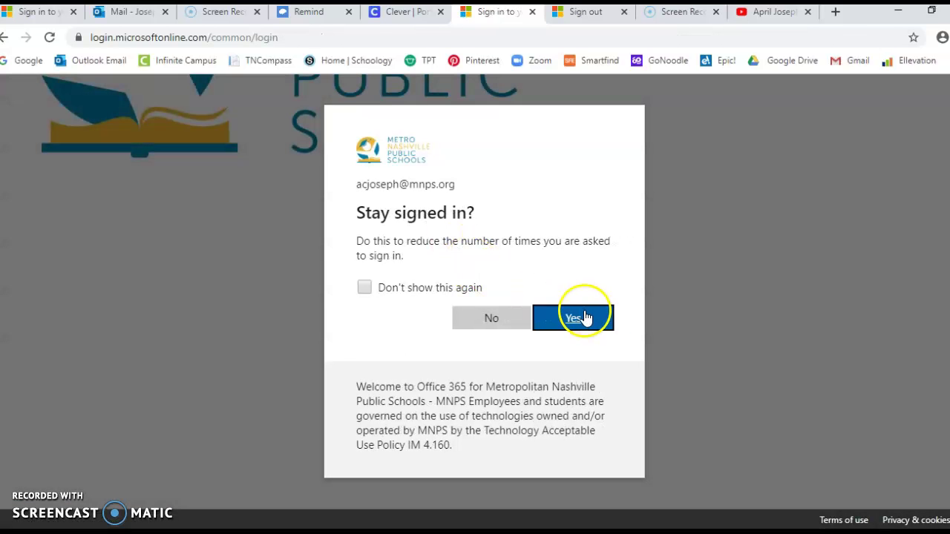
- Stay signed in to the school account and open the 3 Eng Lang Arts Lit course
click(585, 317)
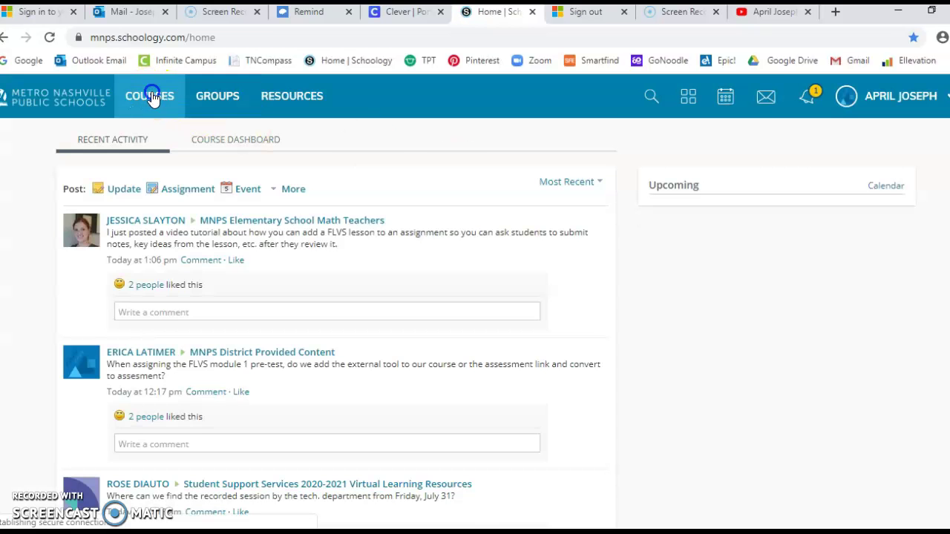
click(151, 98)
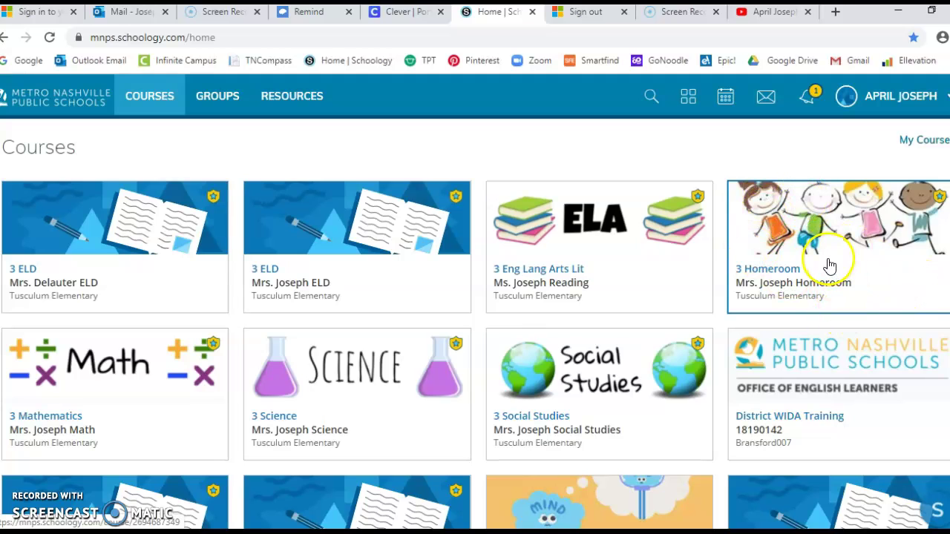
click(573, 283)
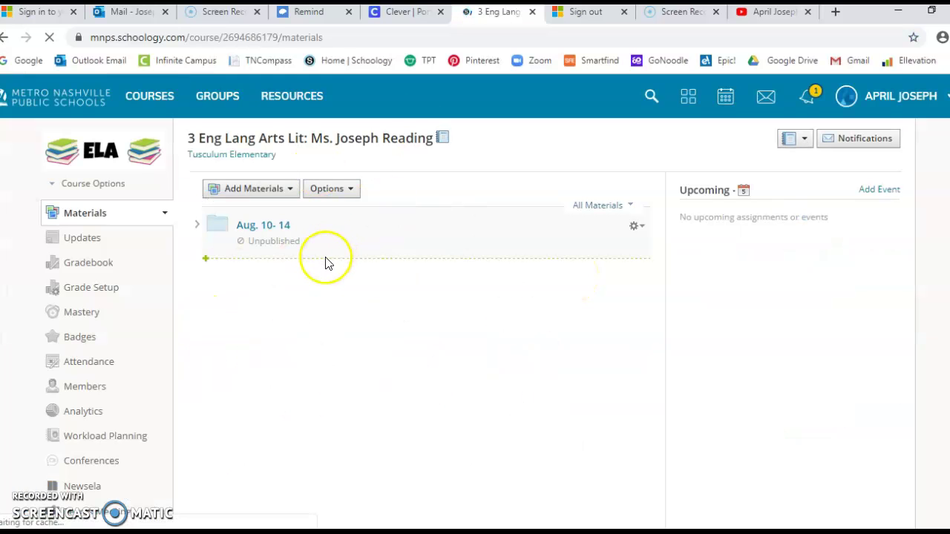
- Open the Monday folder under Aug. 10-14, then play The Planets Song video briefly and pause it
click(198, 227)
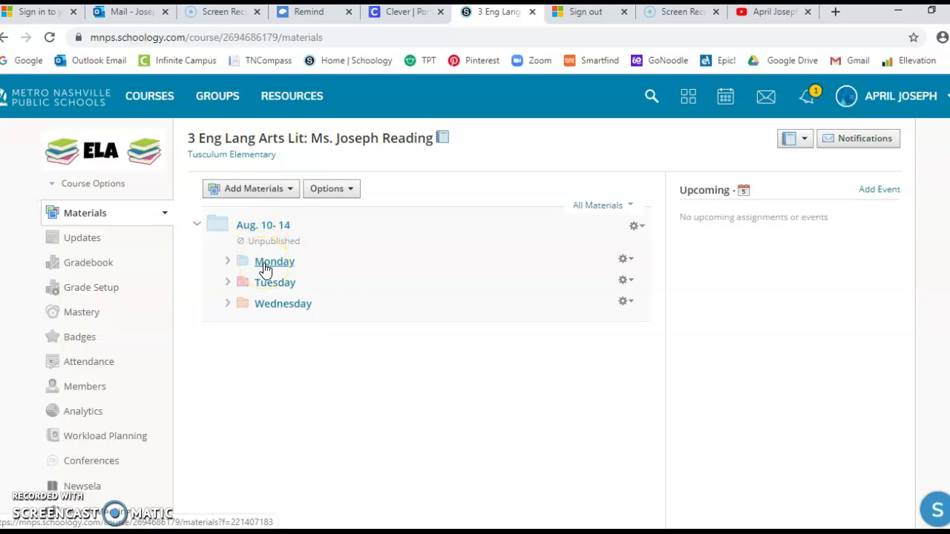
click(266, 265)
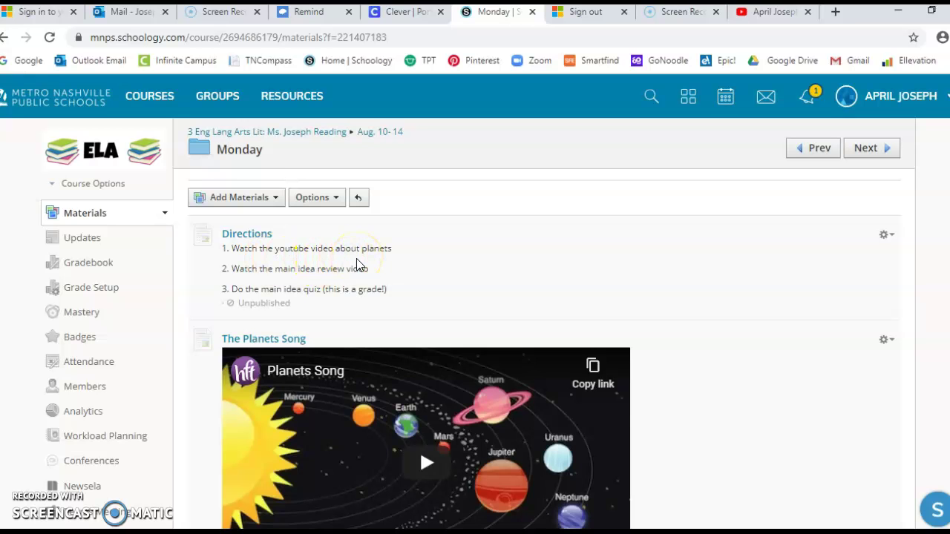
scroll(357, 265, down, 3)
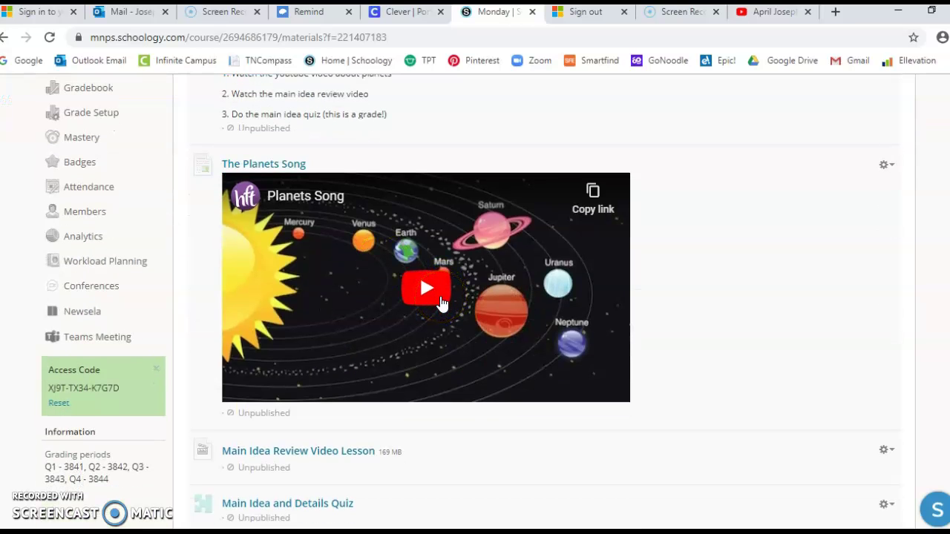
click(440, 301)
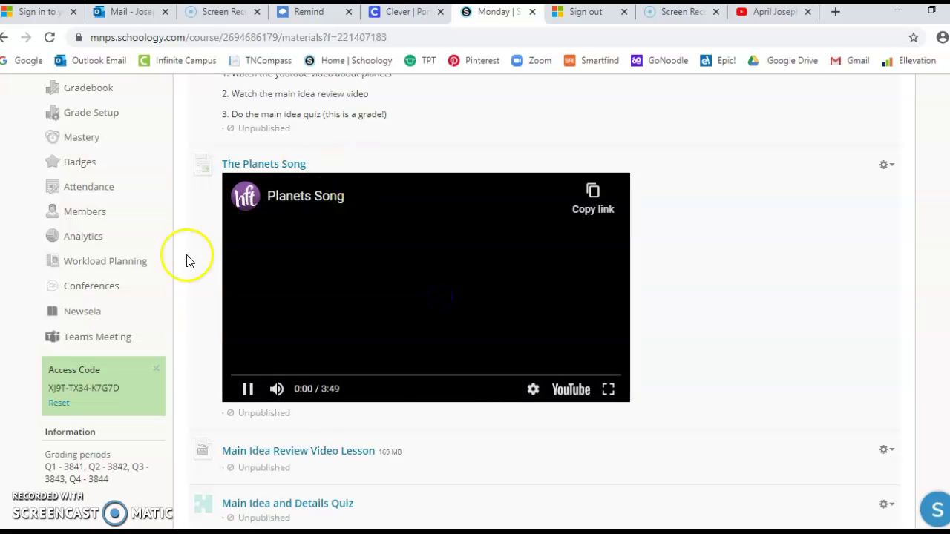
click(249, 390)
scroll(287, 318, up, 3)
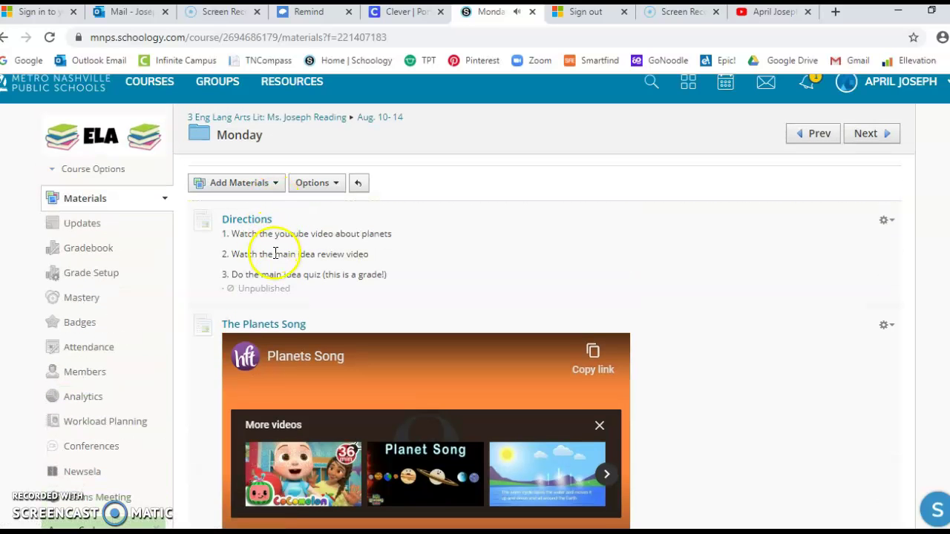
- Open the Main Idea Review Video Lesson, play it briefly, pause it and return to the Monday folder
scroll(364, 271, down, 4)
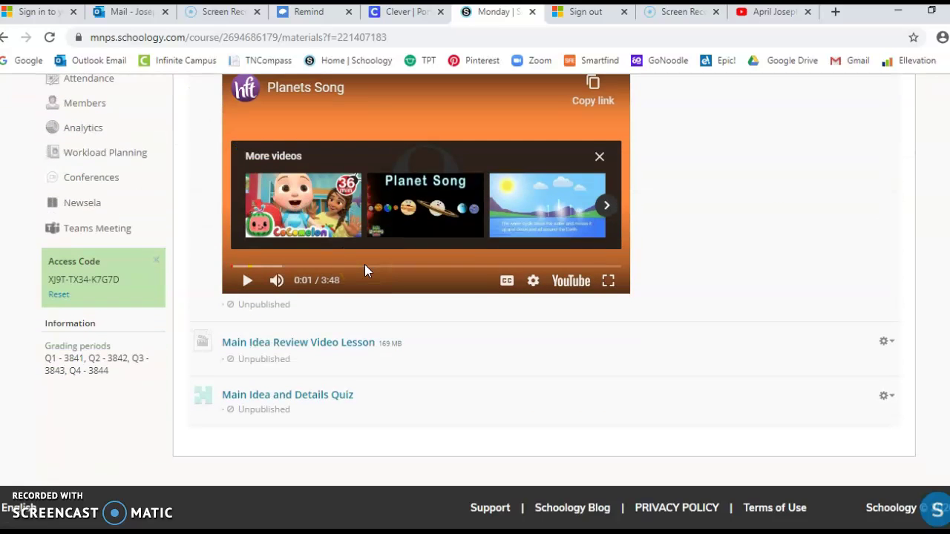
click(302, 343)
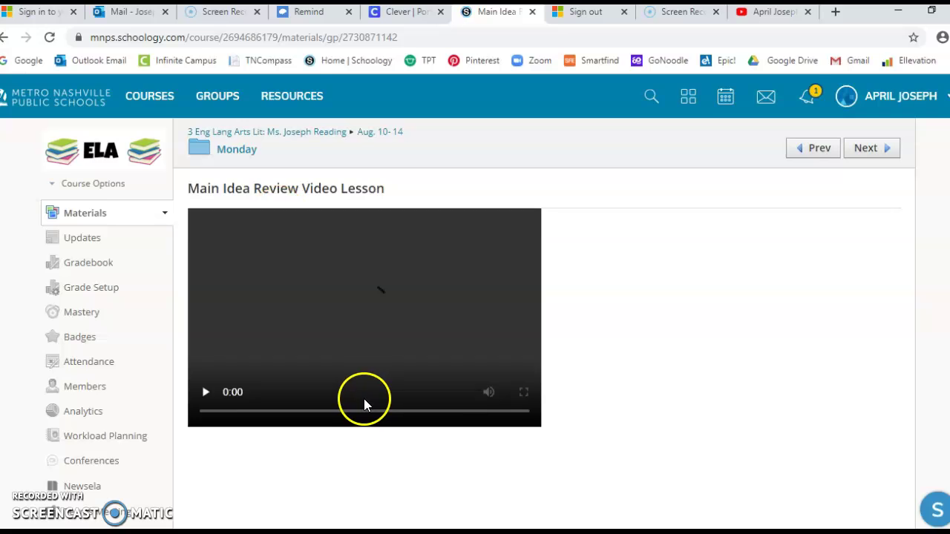
scroll(363, 398, down, 1)
click(206, 354)
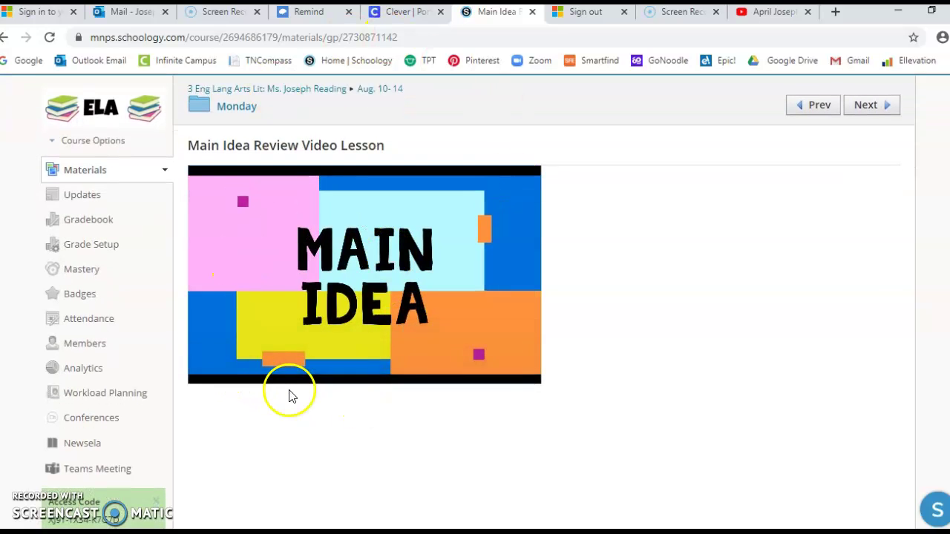
click(206, 352)
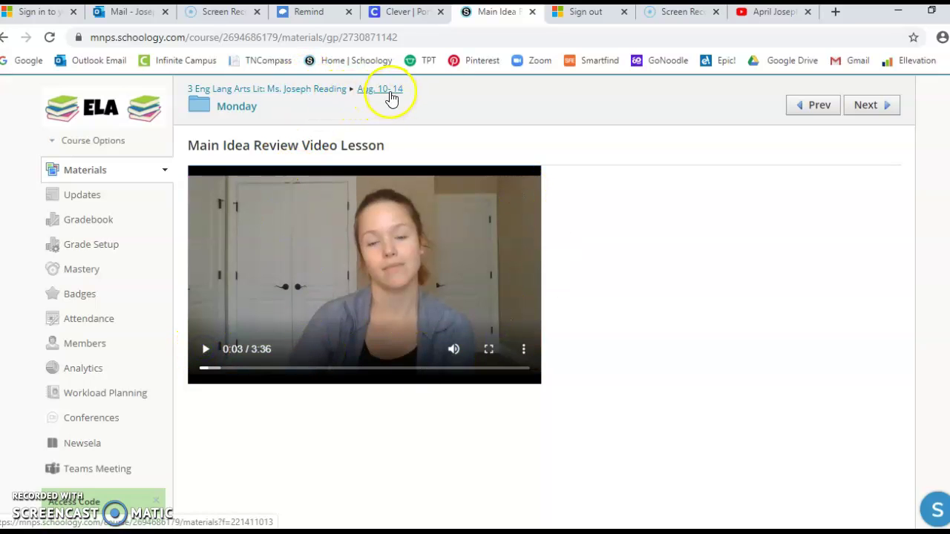
click(246, 111)
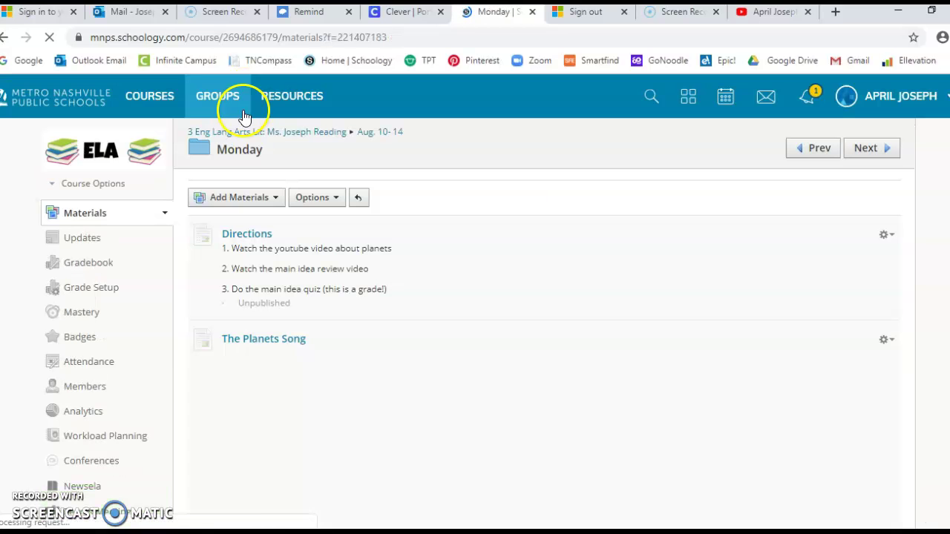
- View the questions of the Main Idea and Details Quiz and return to the Monday folder
scroll(326, 245, down, 2)
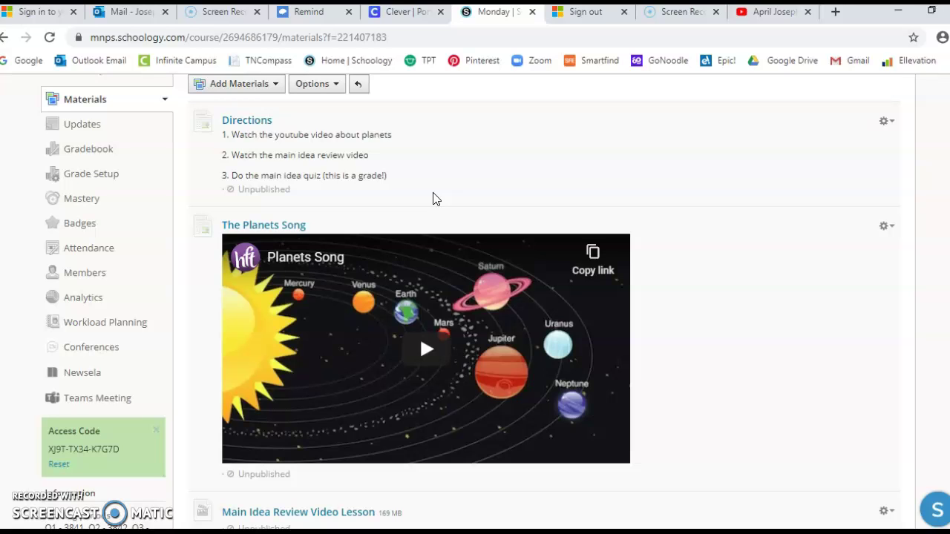
scroll(434, 197, down, 3)
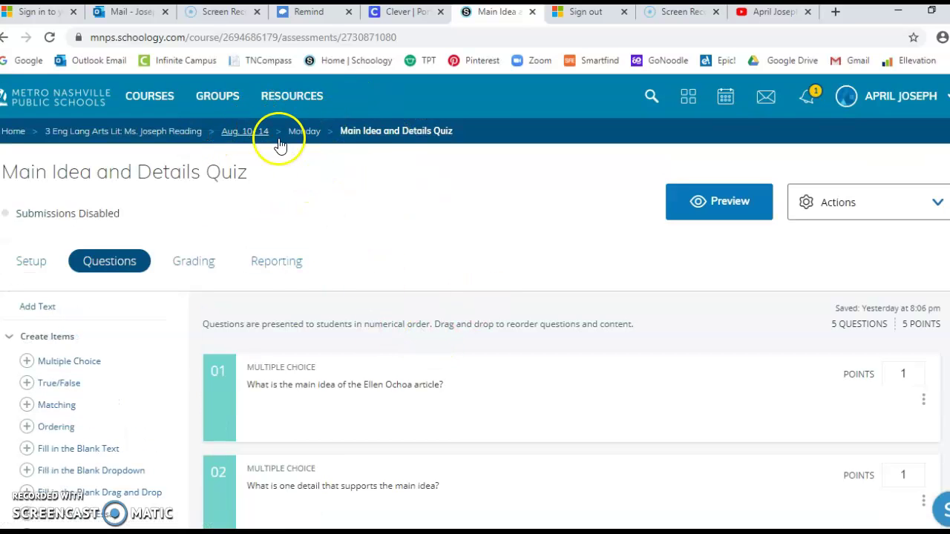
click(304, 132)
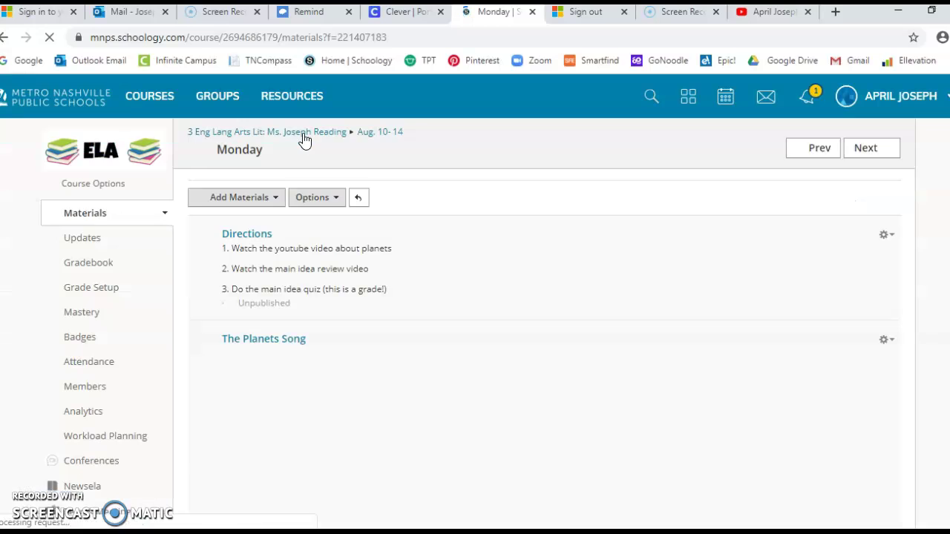
- Review the Monday materials, go back to Aug. 10-14 and open the Tuesday folder
scroll(256, 248, down, 1)
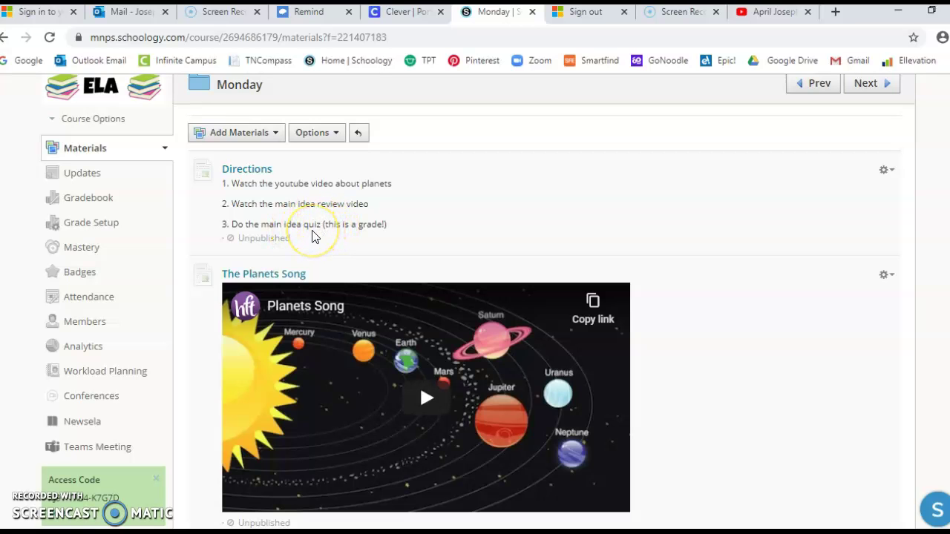
scroll(313, 231, down, 2)
scroll(312, 234, up, 2)
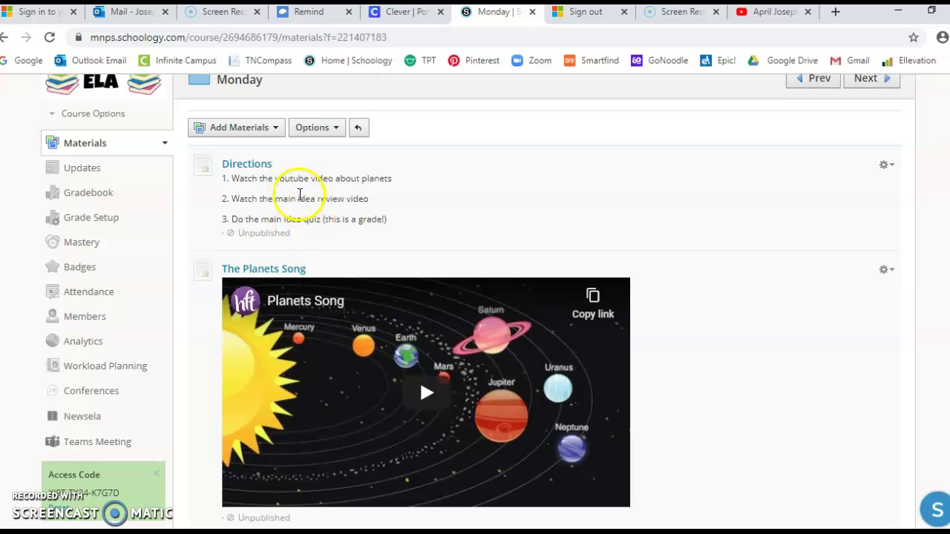
scroll(301, 239, up, 1)
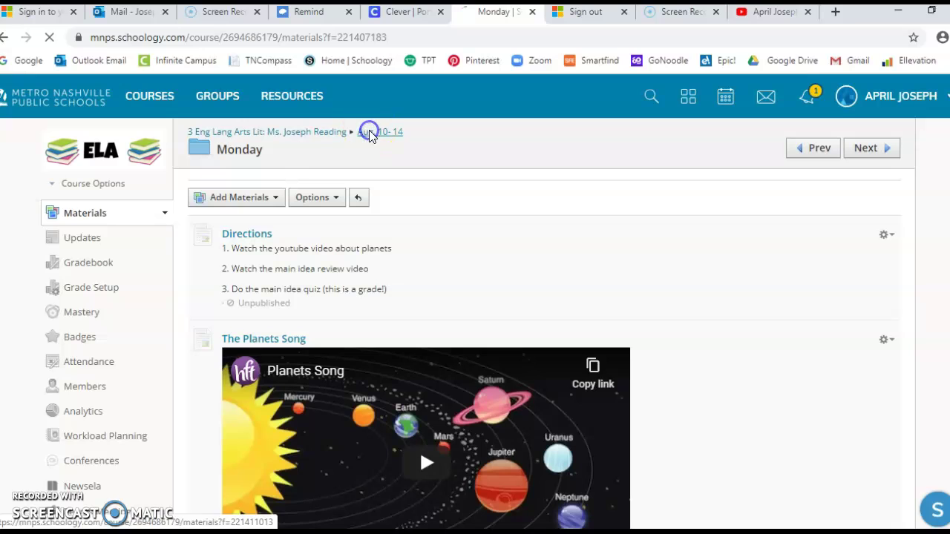
click(252, 289)
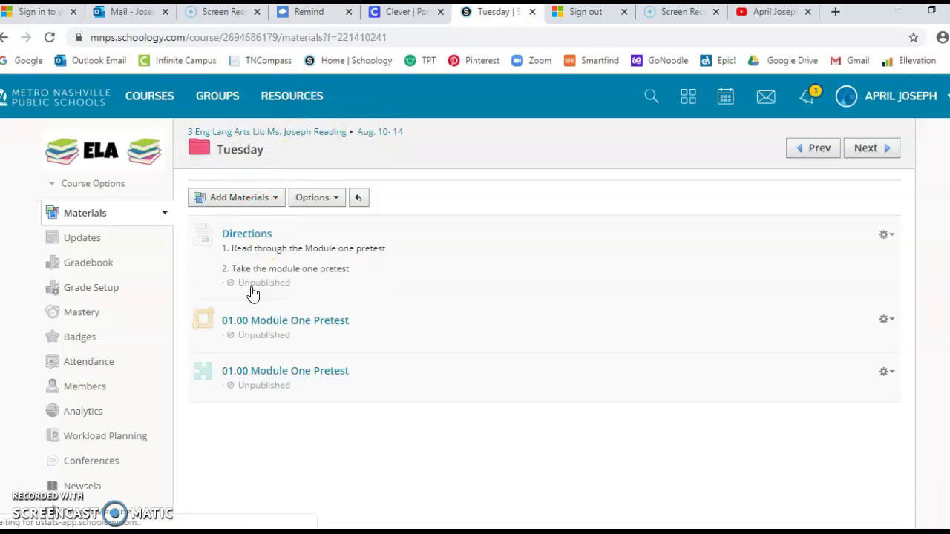
click(245, 239)
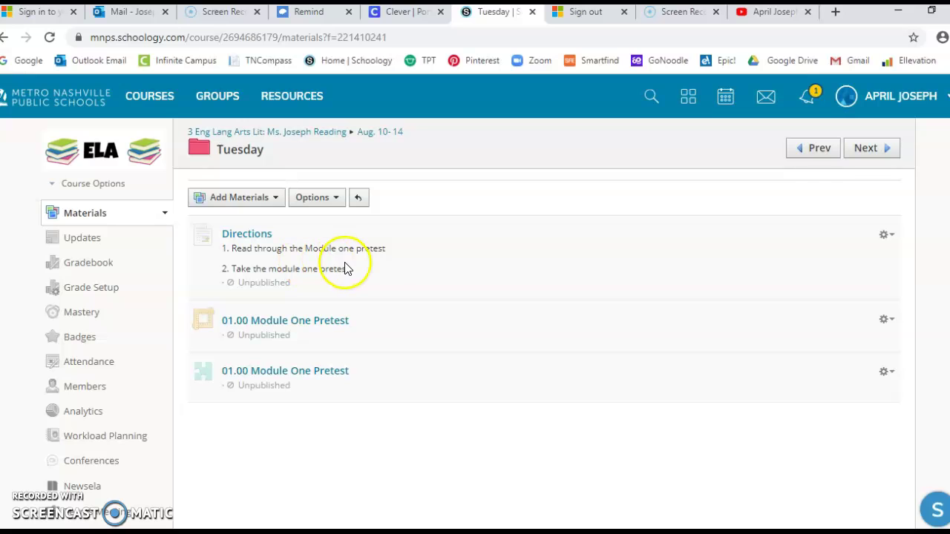
- Open the first 01.00 Module One Pretest item and have the Speech Tool read the introduction aloud
click(270, 321)
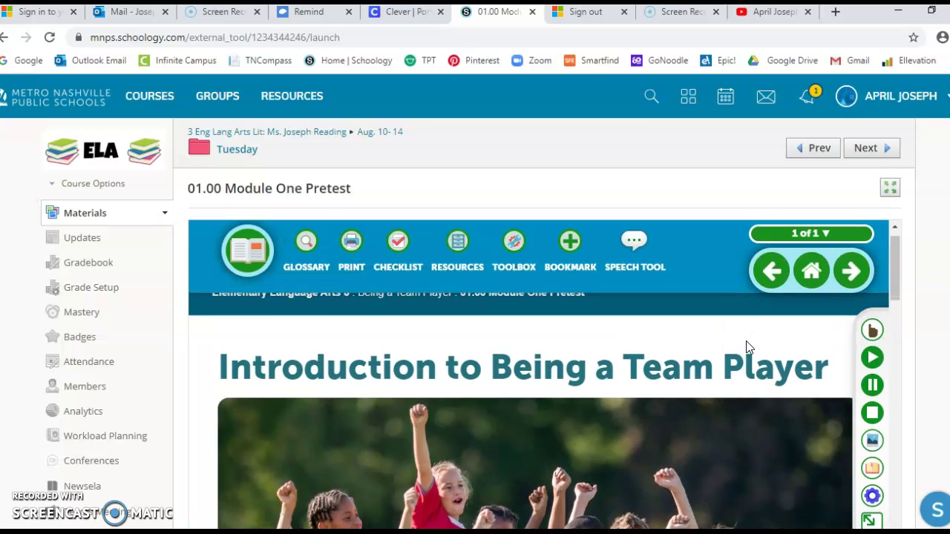
click(632, 240)
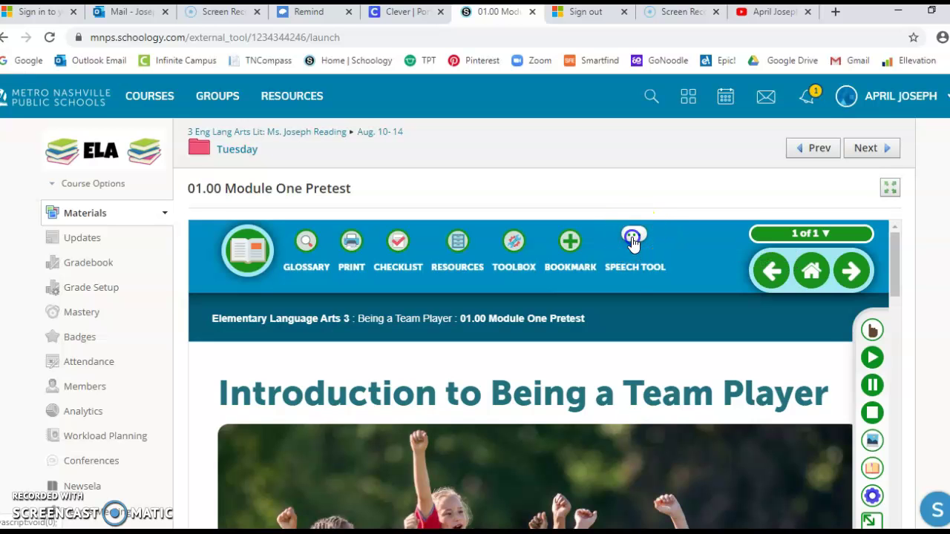
scroll(889, 398, down, 1)
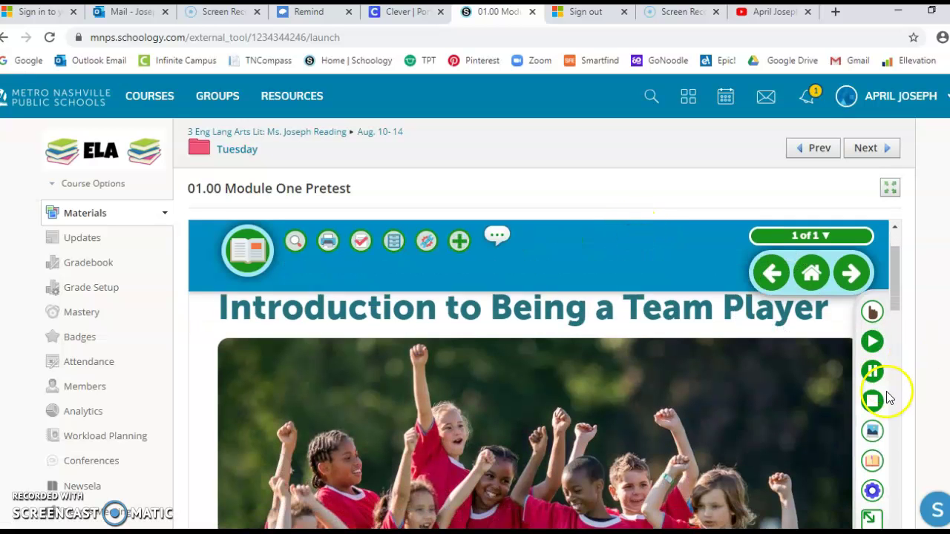
click(873, 343)
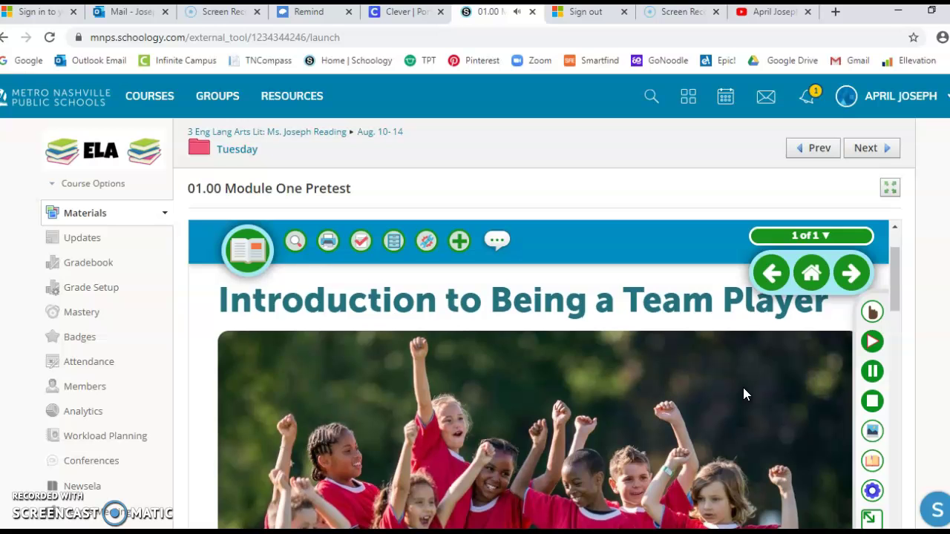
scroll(742, 387, down, 2)
scroll(743, 387, up, 1)
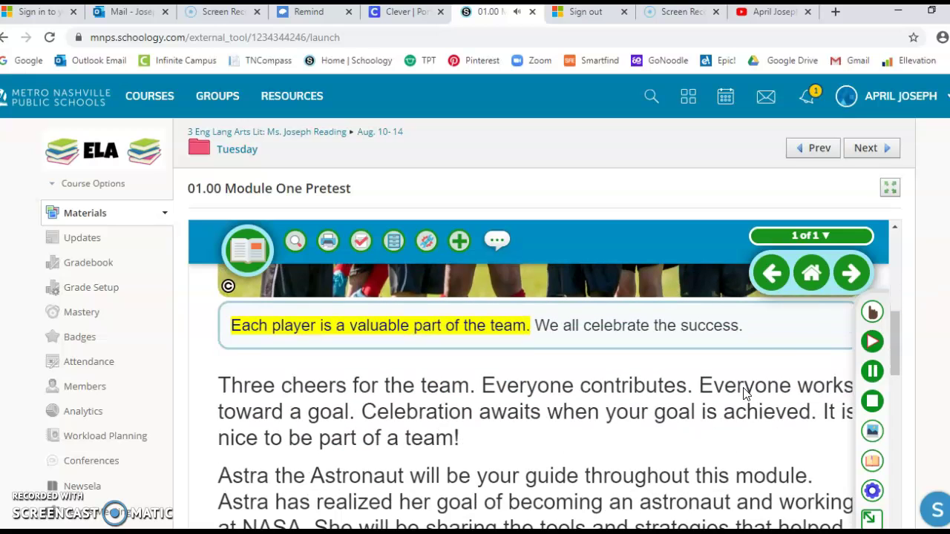
scroll(744, 393, up, 3)
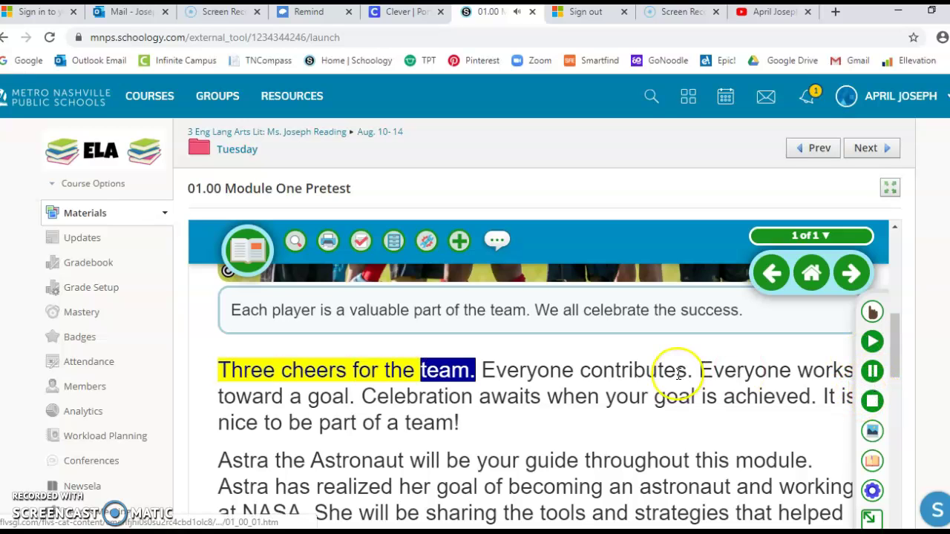
- Read the 01.00 Module One Pretest introduction from "Three cheers for the team" down to the Junior Astronaut Handbook printout
scroll(663, 312, up, 5)
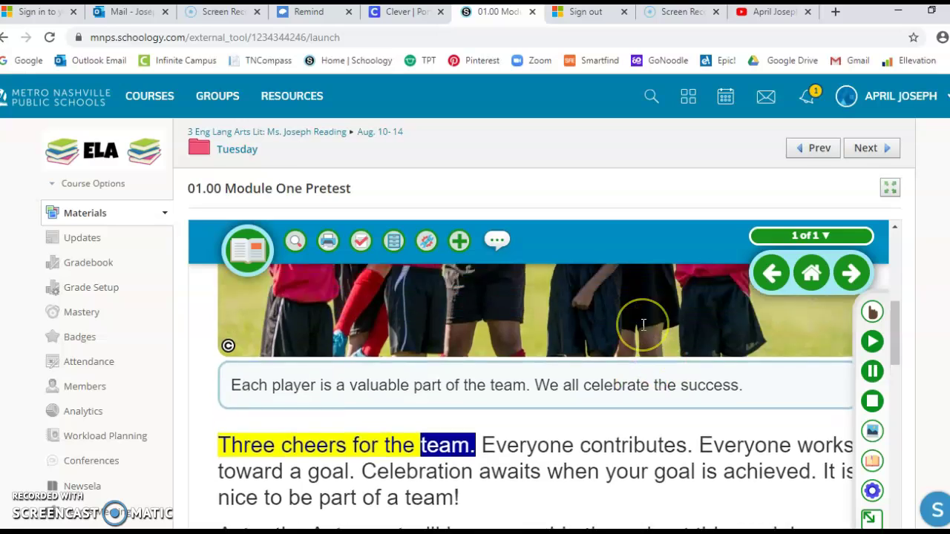
scroll(644, 324, down, 10)
scroll(643, 324, down, 3)
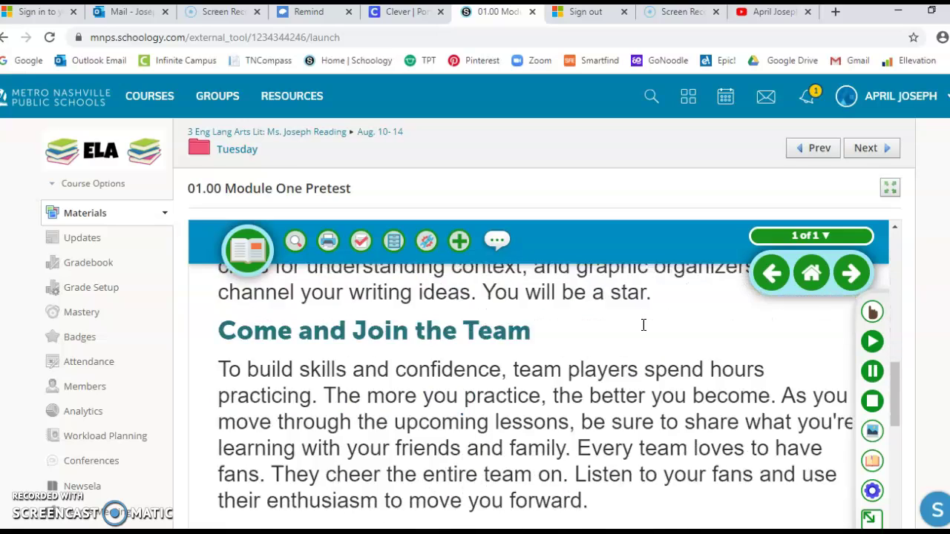
scroll(643, 325, up, 1)
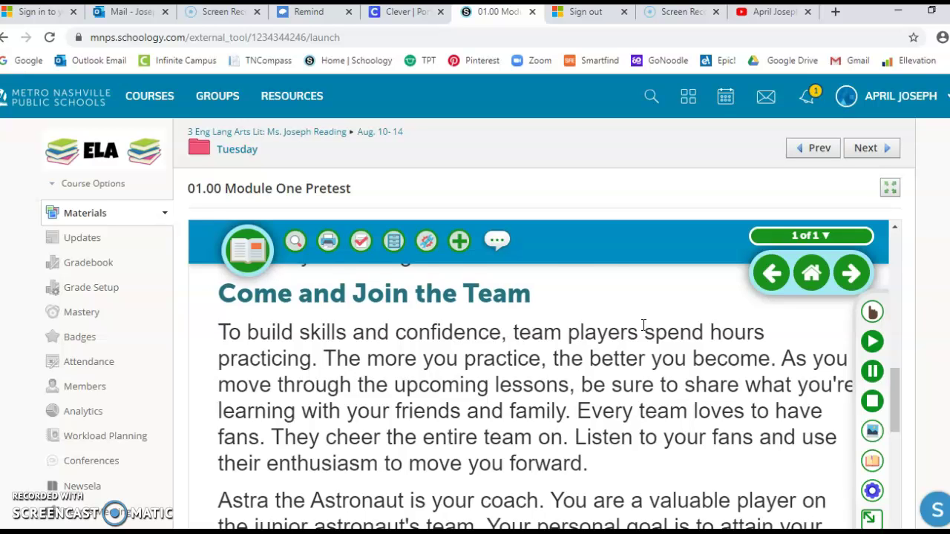
scroll(644, 324, down, 3)
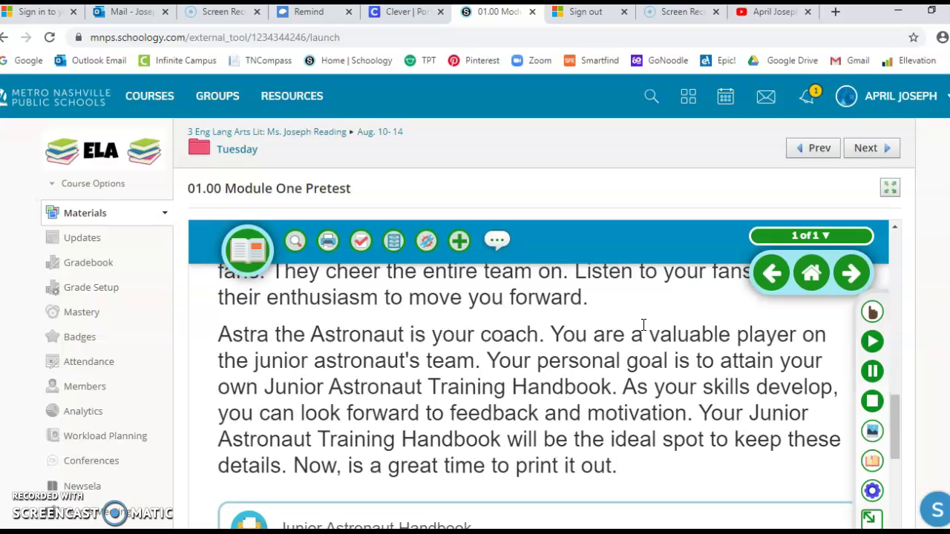
click(895, 233)
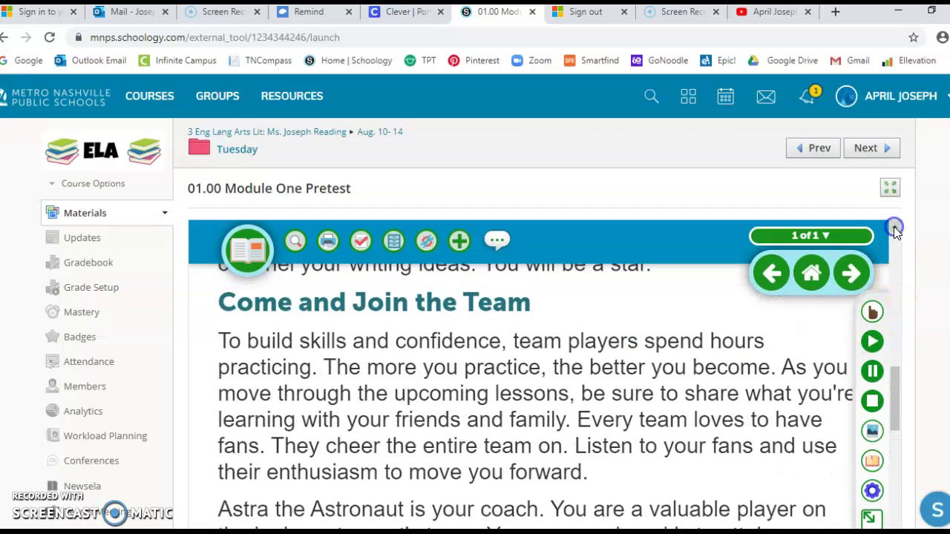
click(899, 322)
scroll(932, 322, down, 2)
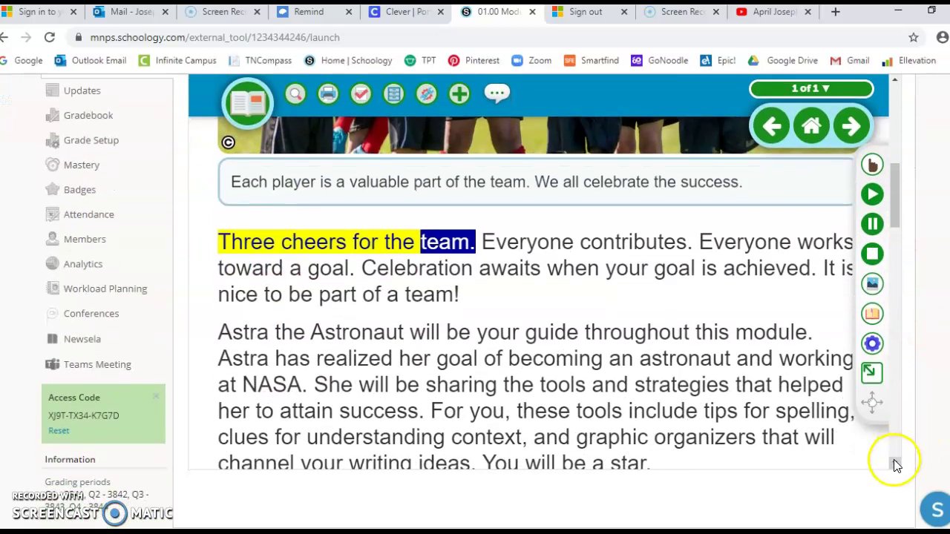
click(894, 461)
click(894, 462)
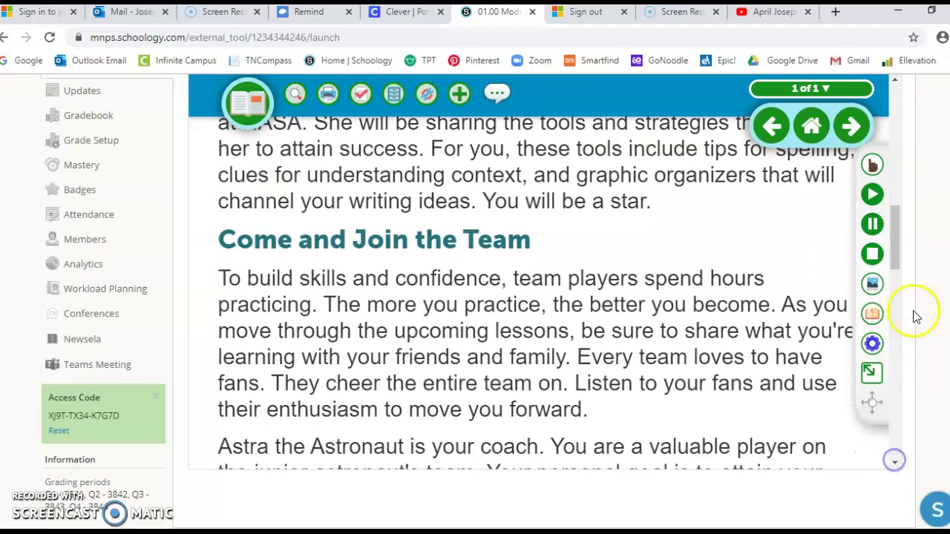
drag(894, 242, 900, 301)
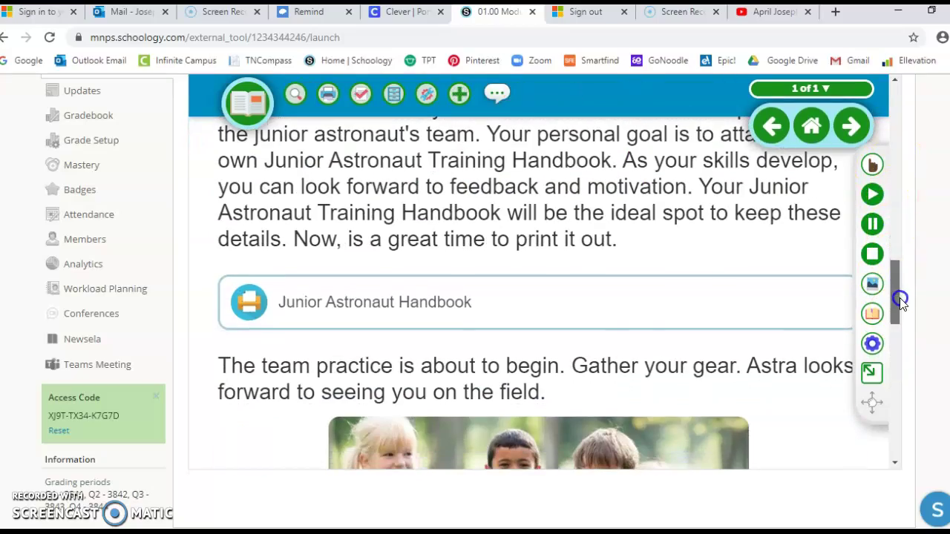
scroll(635, 349, down, 2)
scroll(634, 353, up, 1)
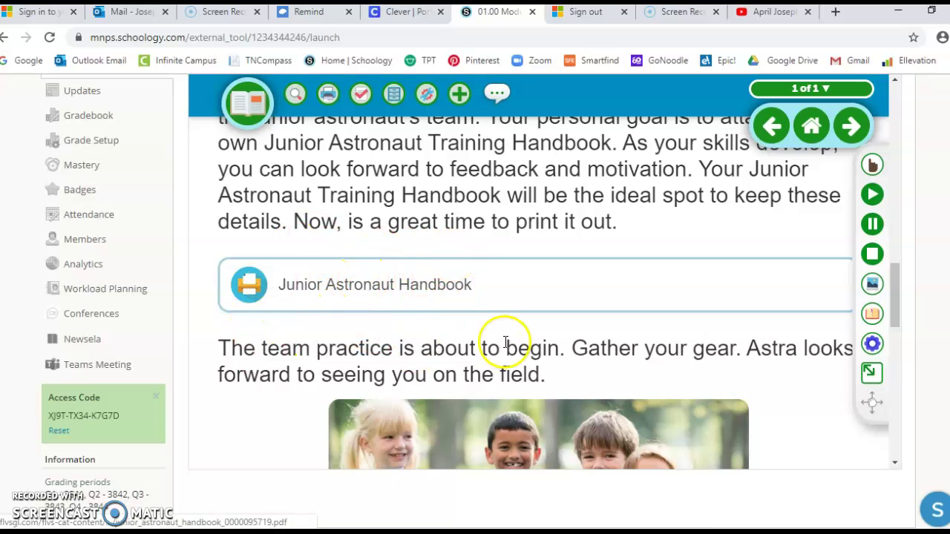
- Read the pretest instructions through the Lesson Wrap-Up and advance to lesson 01.01, Getting to Know You
scroll(503, 339, down, 10)
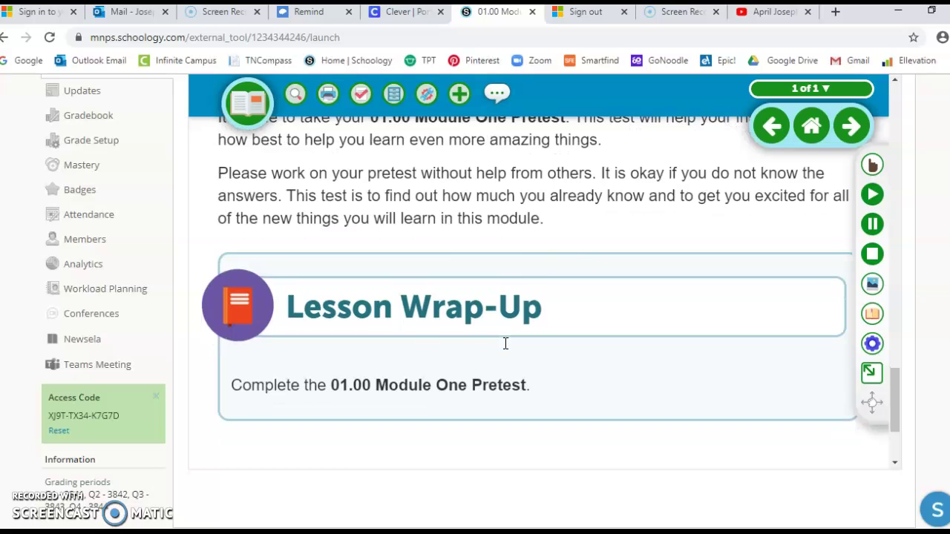
right_click(504, 343)
click(438, 334)
scroll(564, 408, down, 2)
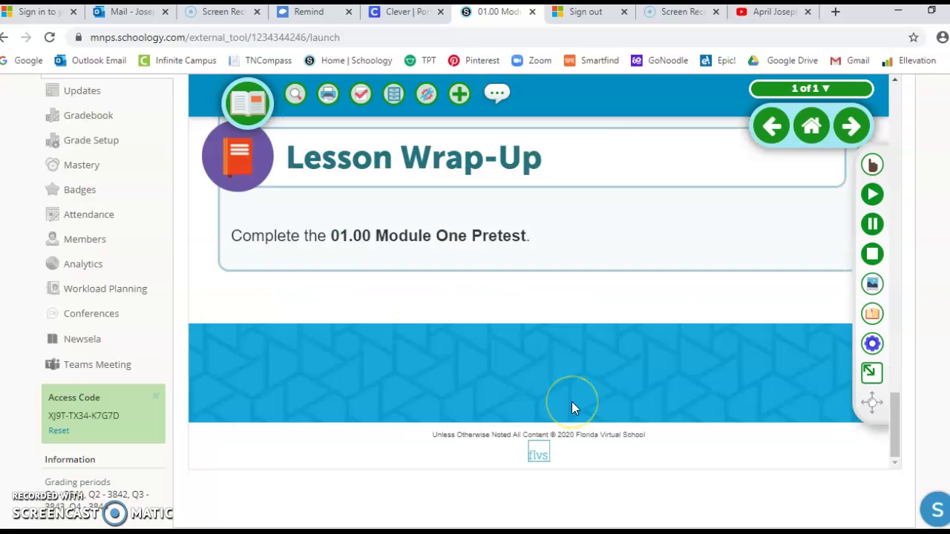
click(849, 126)
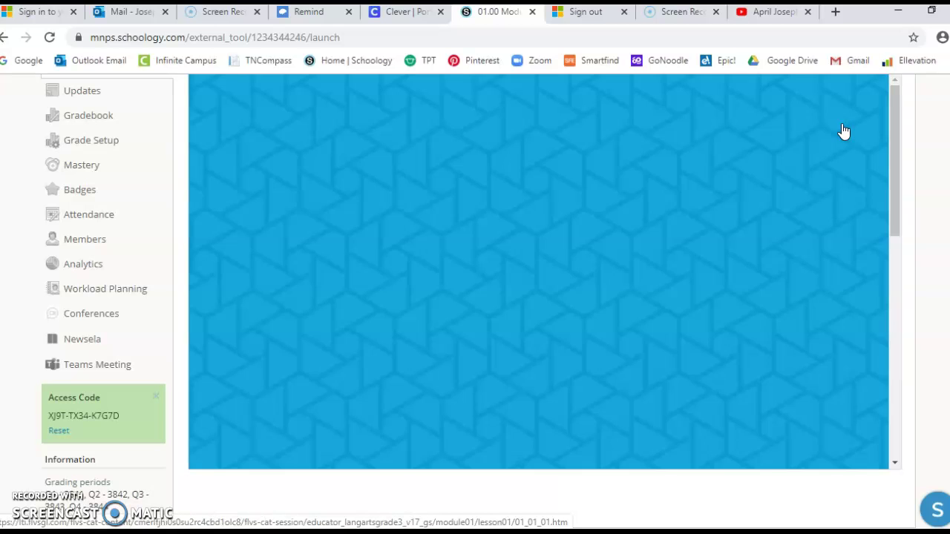
- Look through the Getting to Know You page to its end and advance to page 2, Word Wisdom: Telescopic Skills
scroll(653, 253, down, 3)
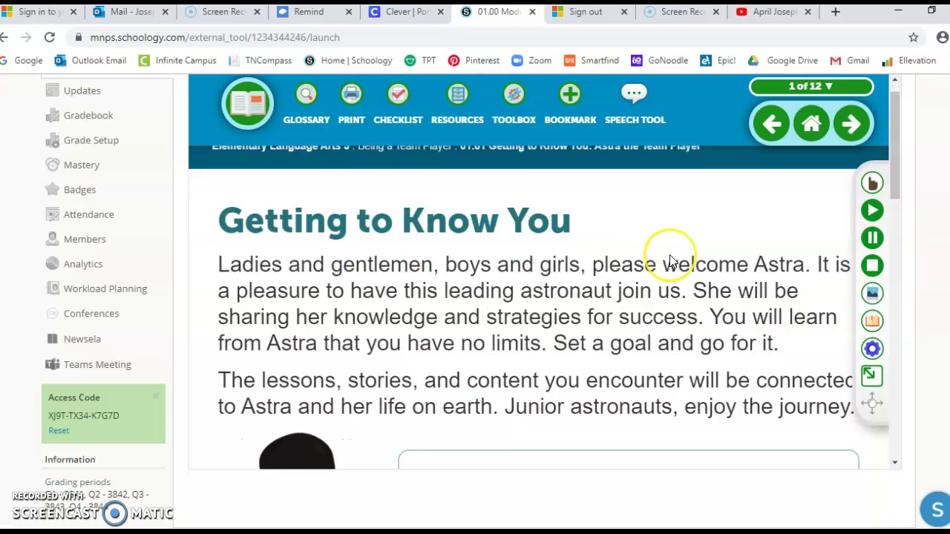
scroll(670, 260, down, 3)
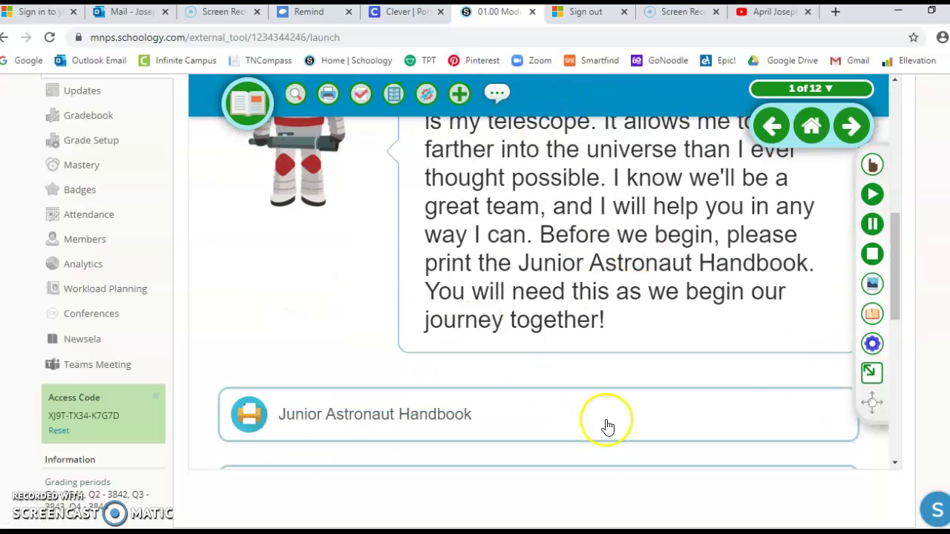
scroll(605, 438, down, 3)
scroll(605, 449, down, 3)
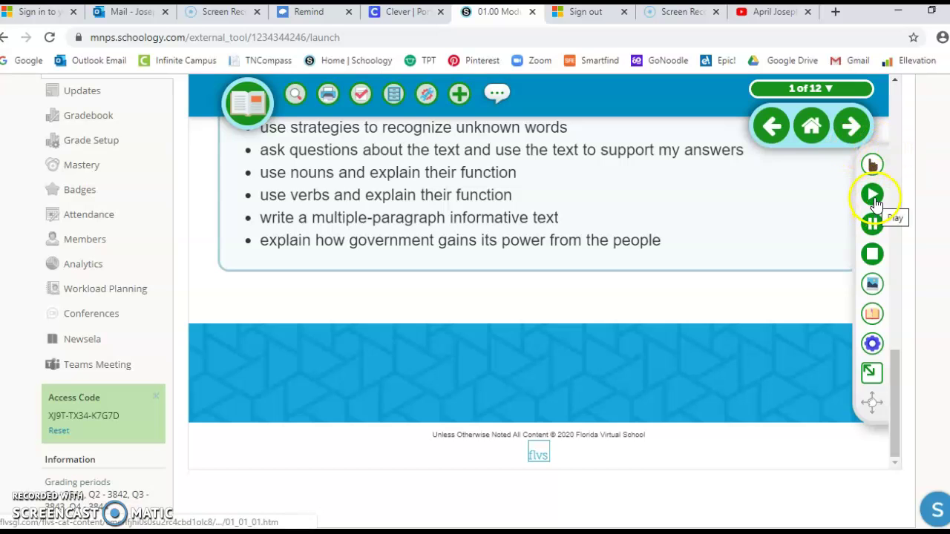
click(850, 127)
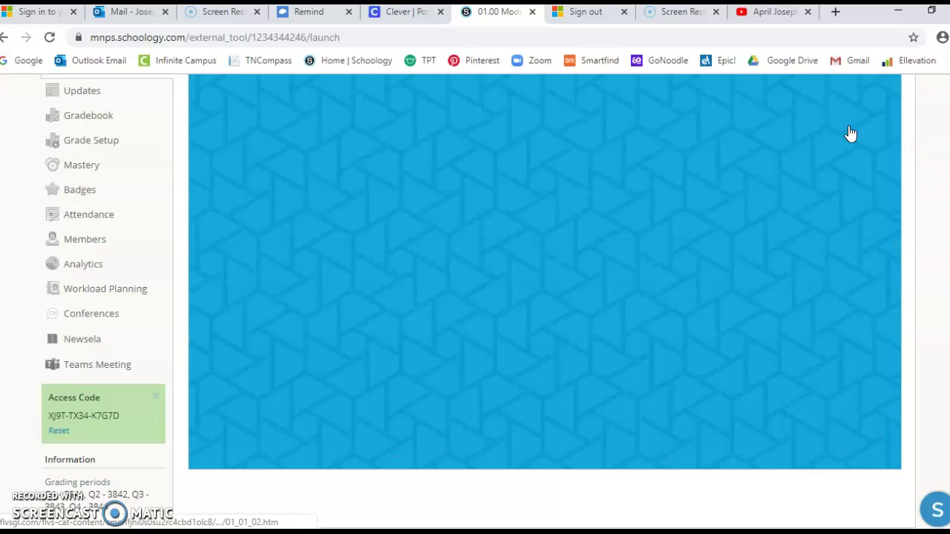
click(805, 89)
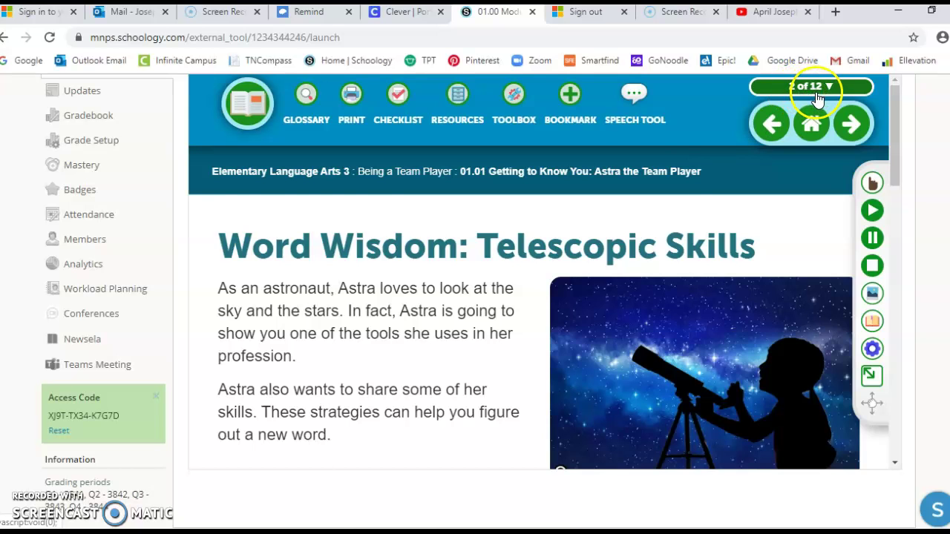
- Look over the telescope facts on the Word Wisdom page and expand the Context Clues strategy
scroll(700, 317, down, 7)
click(631, 184)
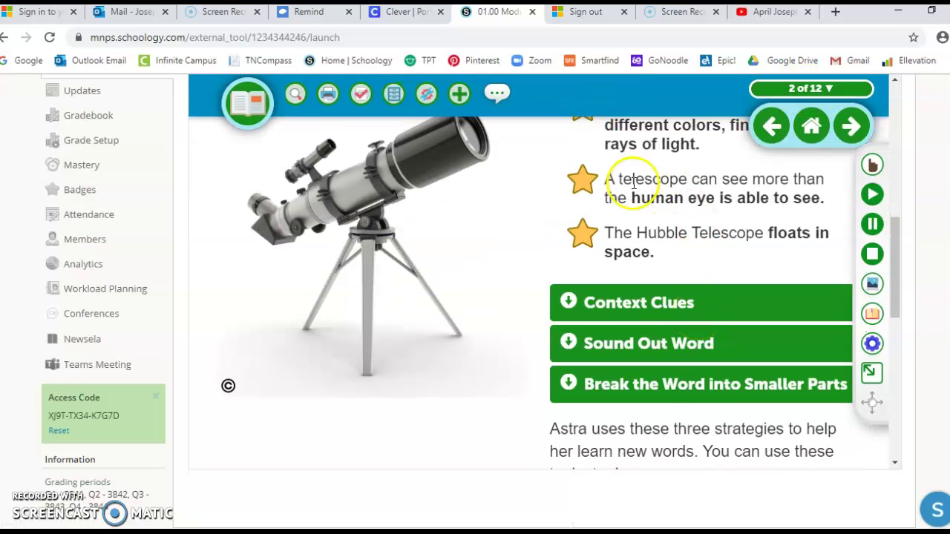
scroll(626, 215, up, 5)
scroll(625, 215, down, 5)
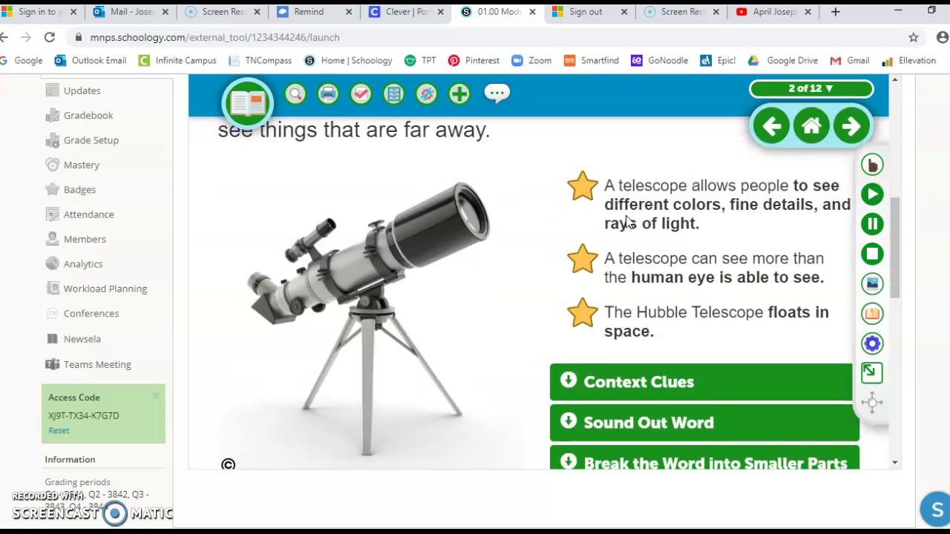
click(591, 272)
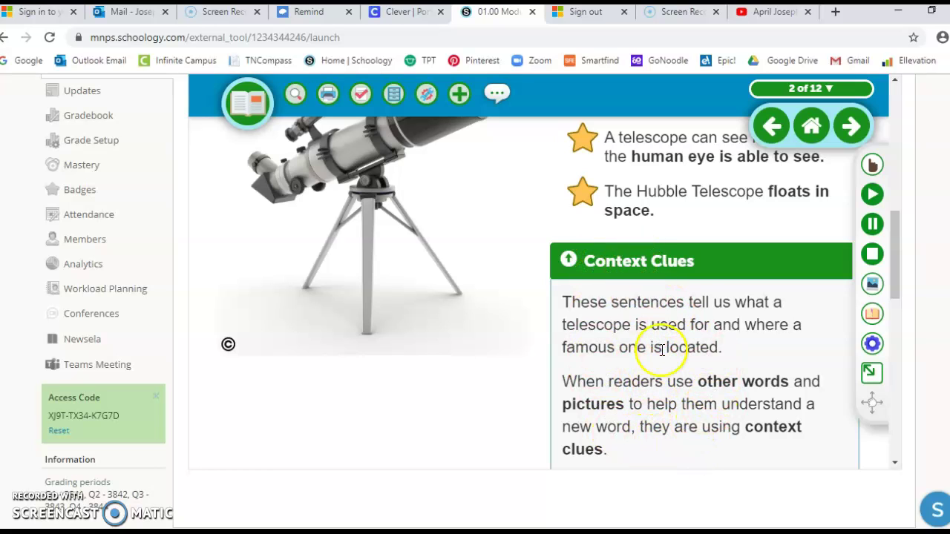
- Expand the Sound Out Word and Break the Word into Smaller Parts strategies and play the tel-e-scope recording
scroll(658, 345, down, 3)
click(635, 272)
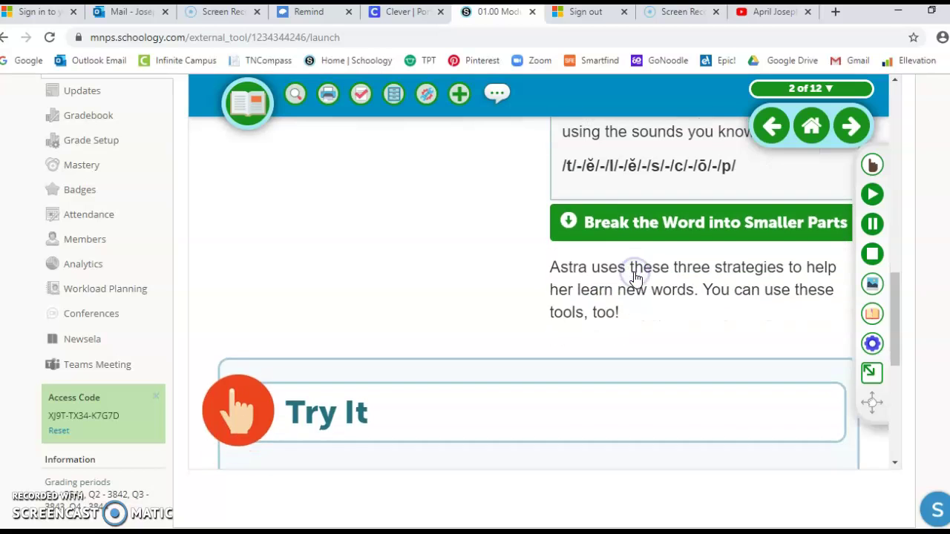
scroll(631, 278, up, 2)
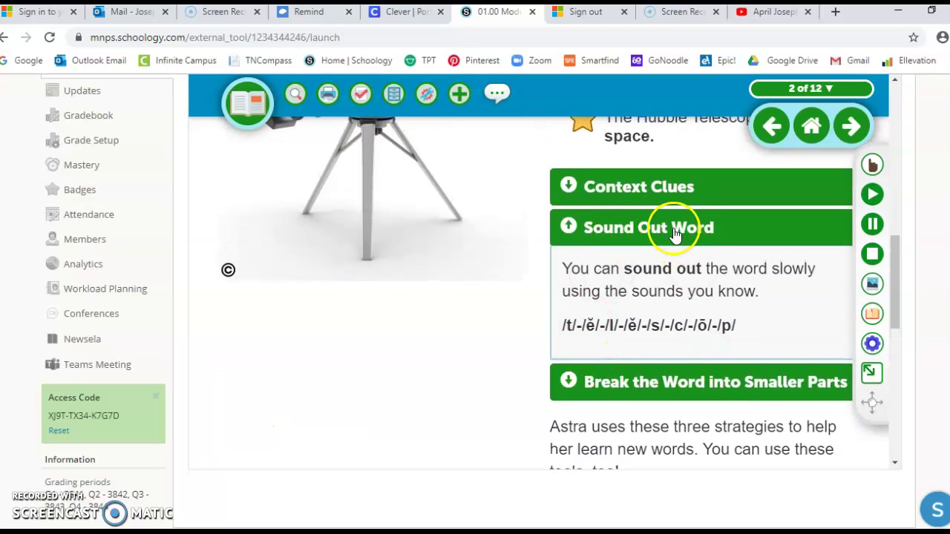
scroll(683, 303, down, 1)
click(684, 303)
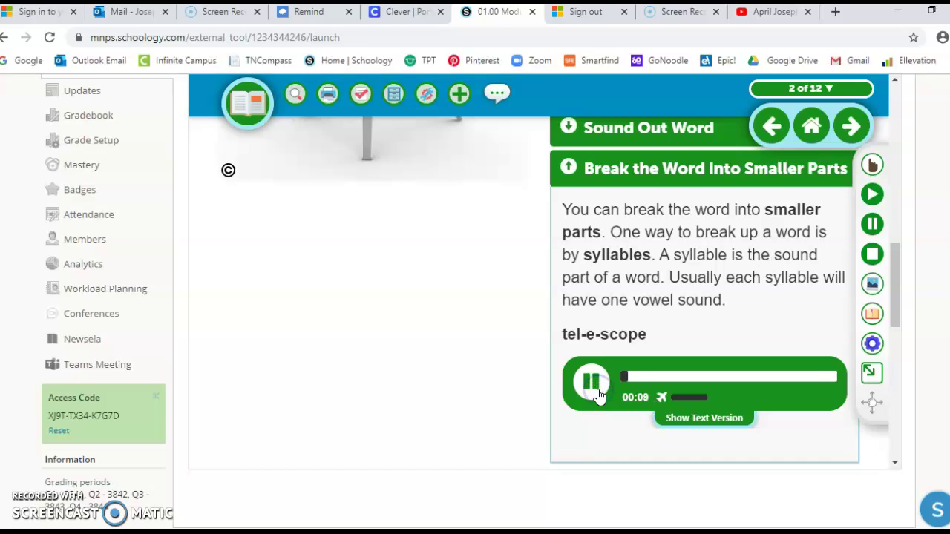
- Play the Try It recording for the word telescope and advance to page 3 of the lesson
scroll(594, 430, down, 6)
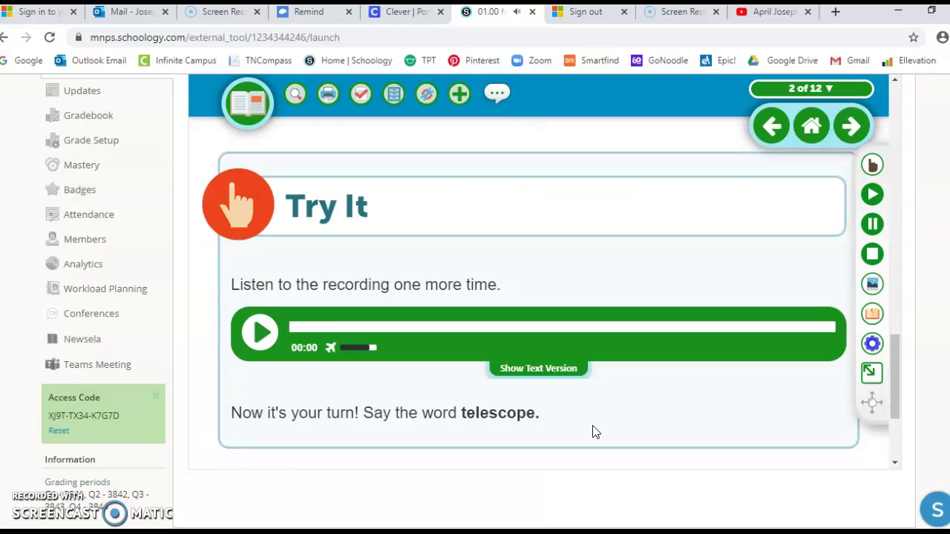
scroll(304, 226, up, 1)
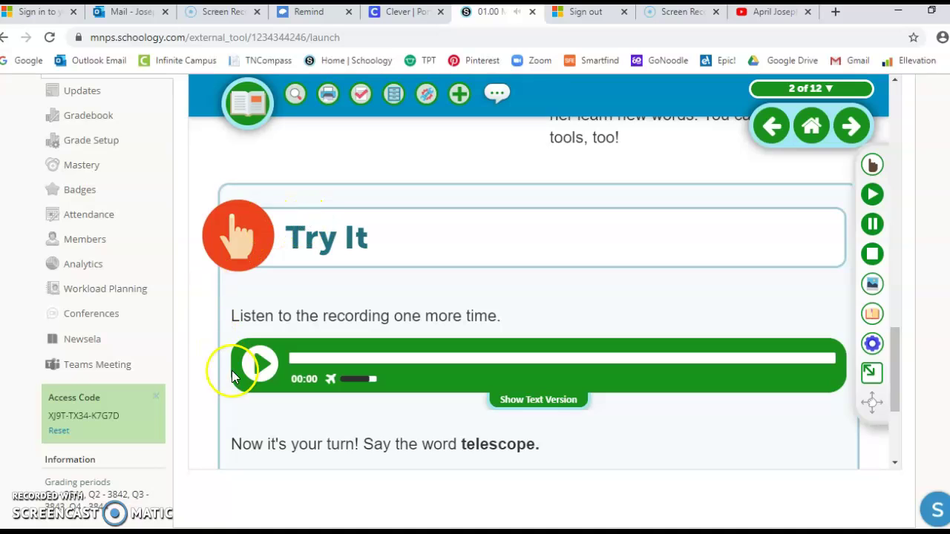
click(258, 365)
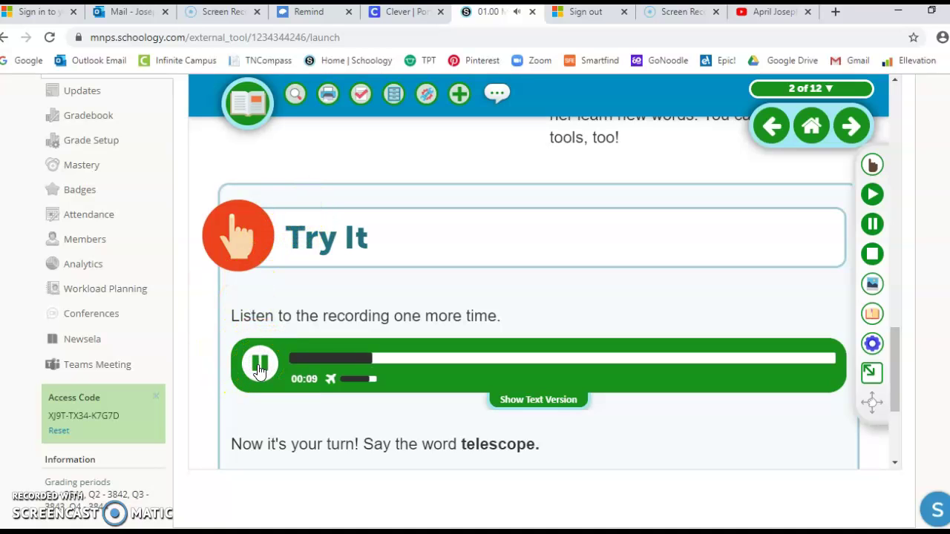
scroll(815, 222, down, 3)
click(850, 128)
- Look over the Unknown Words Anchor Chart on page 3, expand the Cheerful entry and play its recording
scroll(771, 408, down, 10)
scroll(768, 414, up, 4)
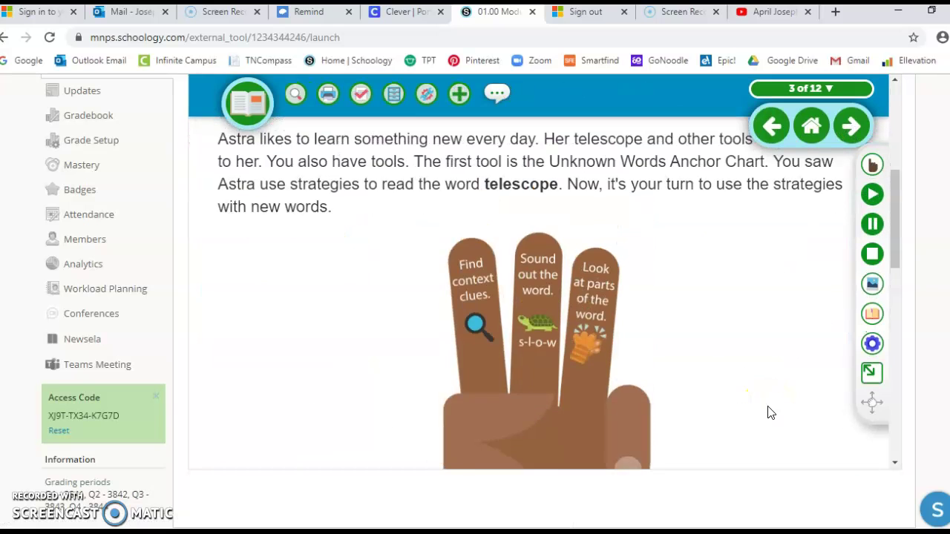
scroll(768, 411, down, 4)
click(312, 339)
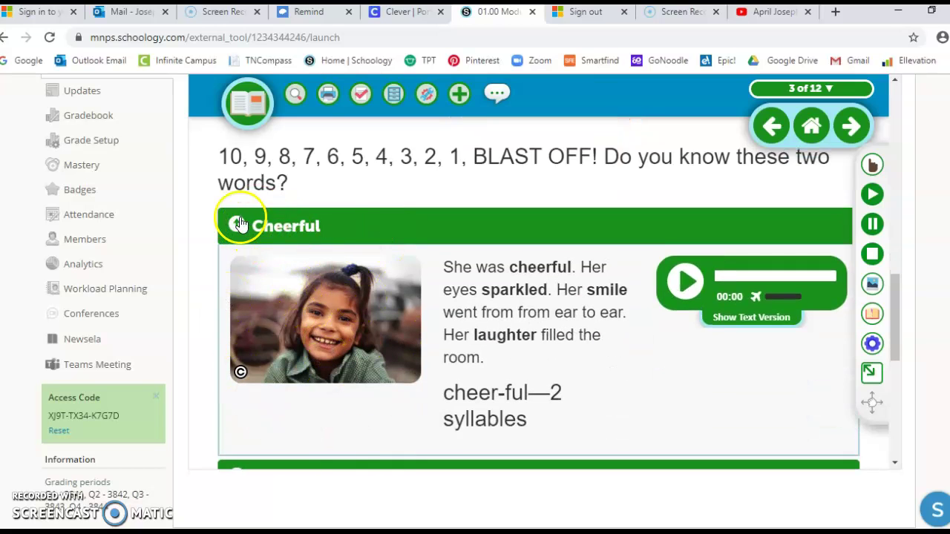
click(688, 291)
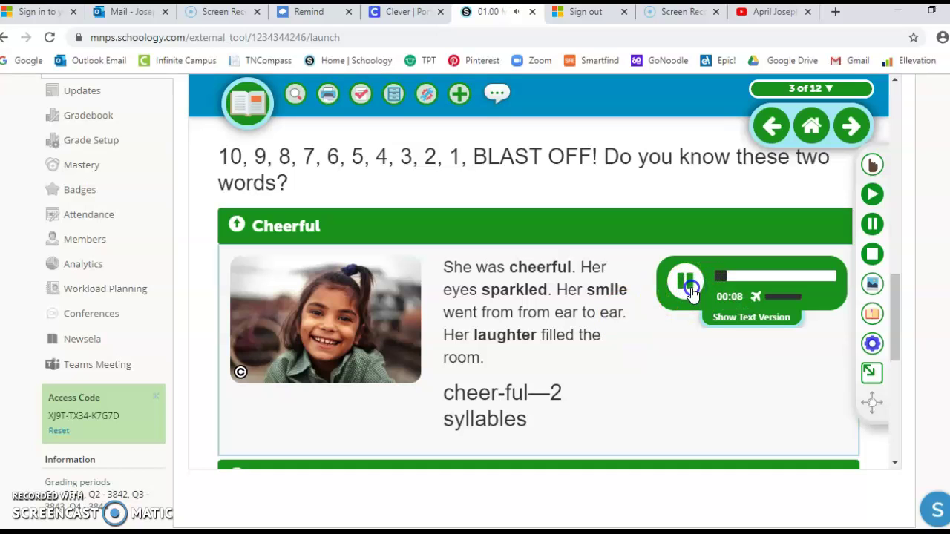
- Expand the entry for the word position and review it with the Vocabulary reminder on page 3
scroll(613, 373, down, 5)
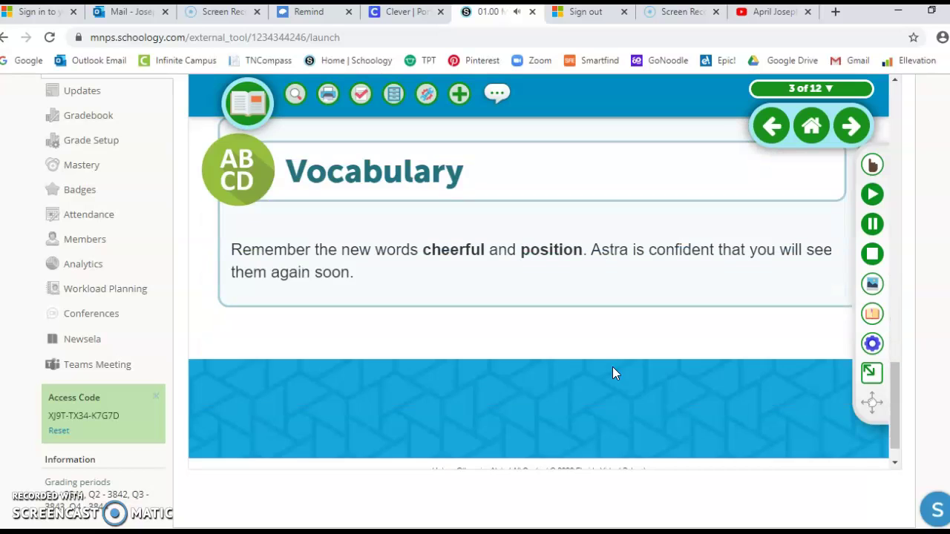
scroll(612, 373, up, 4)
click(477, 359)
scroll(585, 374, down, 3)
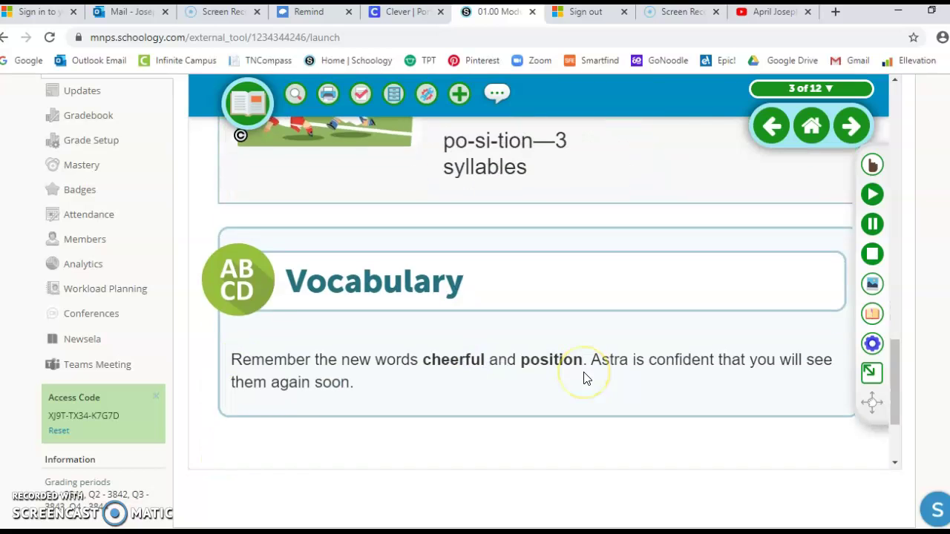
scroll(584, 374, up, 7)
scroll(738, 210, up, 4)
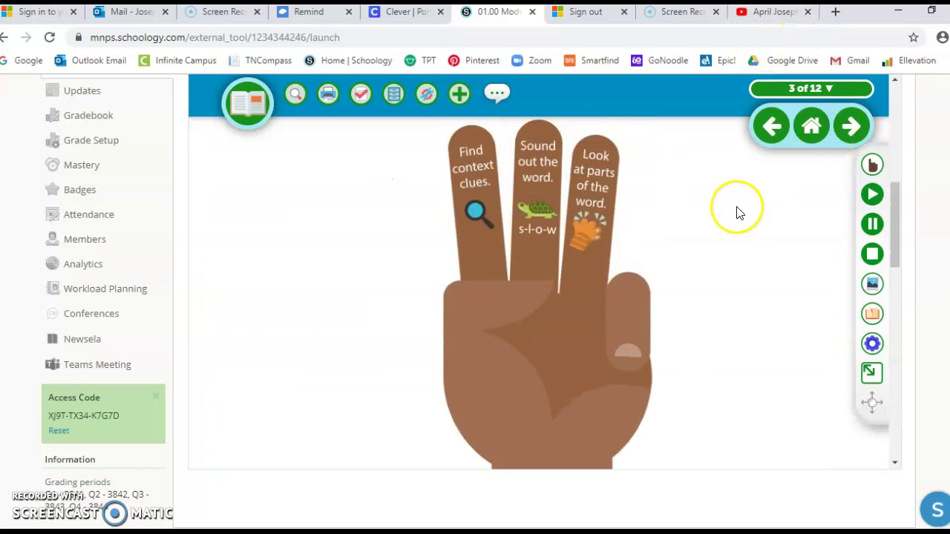
- Advance to page 4, Reading Corner: Astra the Team Player, and look through its introduction and questions
click(851, 128)
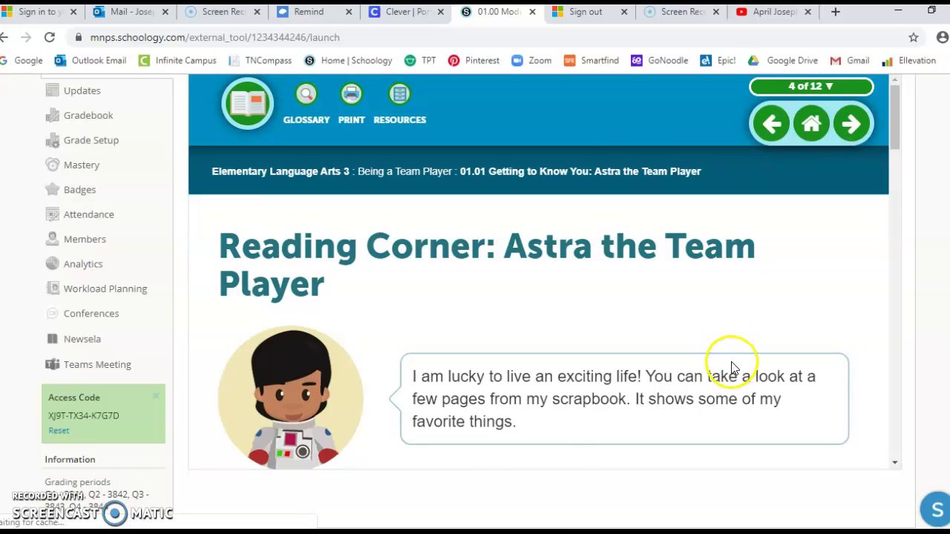
scroll(731, 367, down, 4)
scroll(732, 360, up, 2)
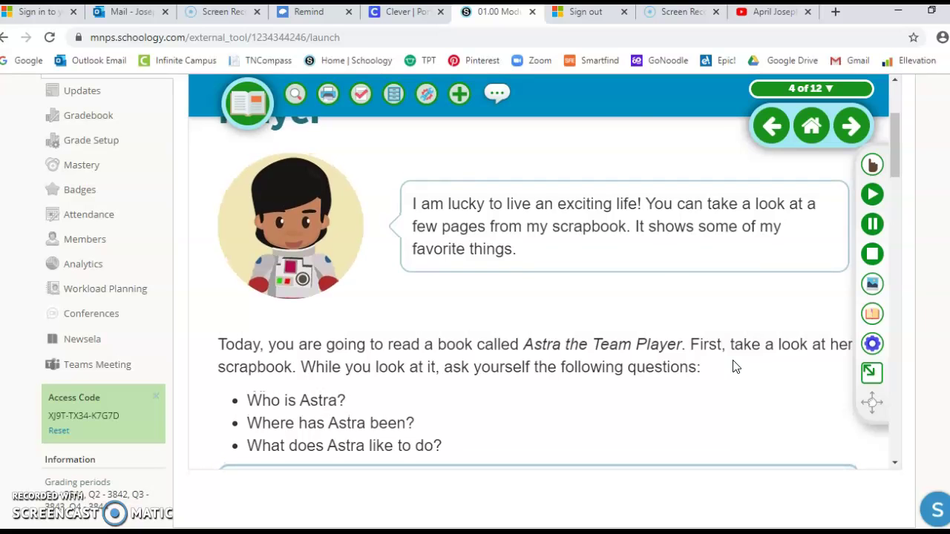
scroll(733, 366, up, 3)
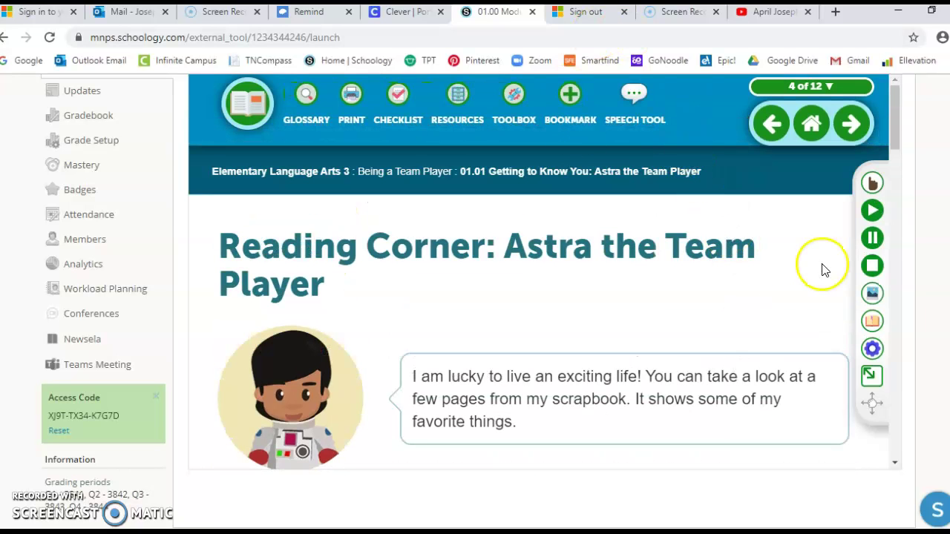
- Return to the Tuesday folder, check its directions and open the 01.00 Module One Pretest assessment listed last
scroll(772, 230, up, 2)
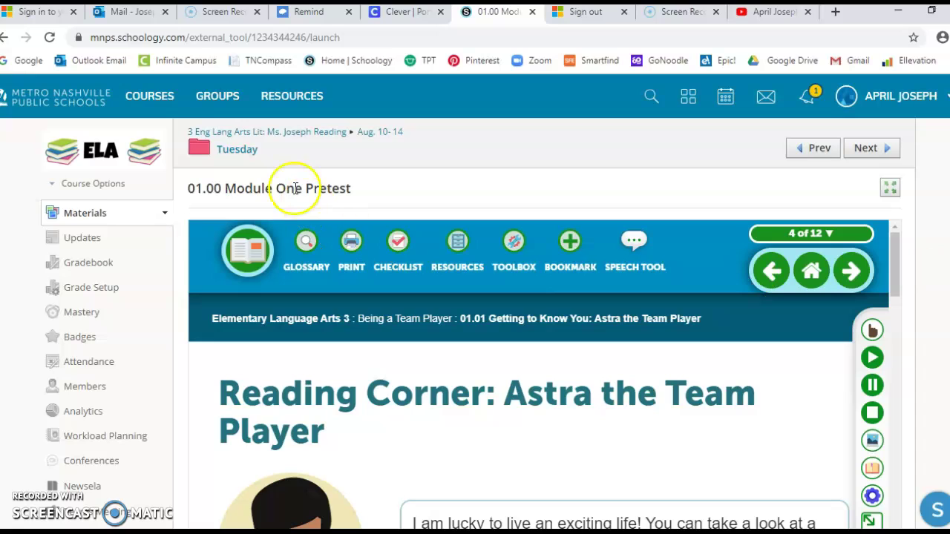
click(238, 149)
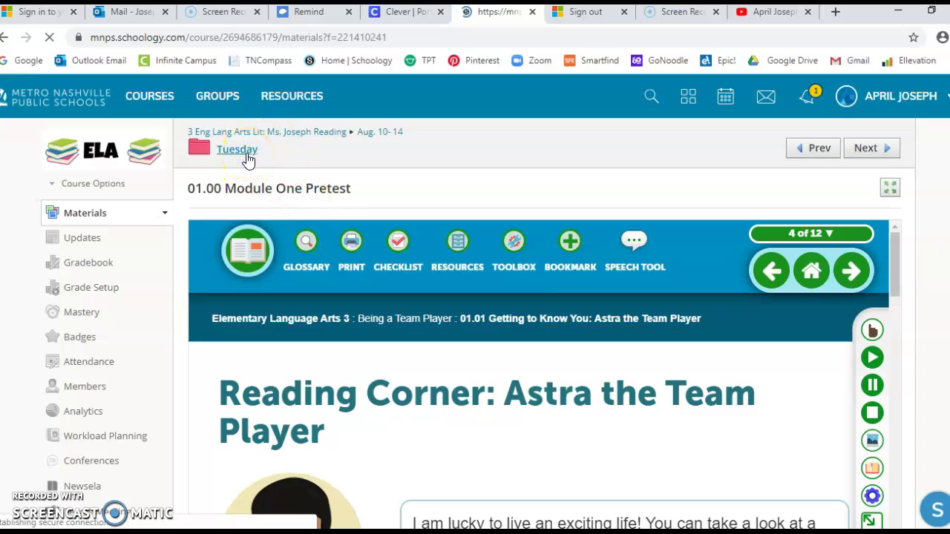
scroll(512, 435, down, 1)
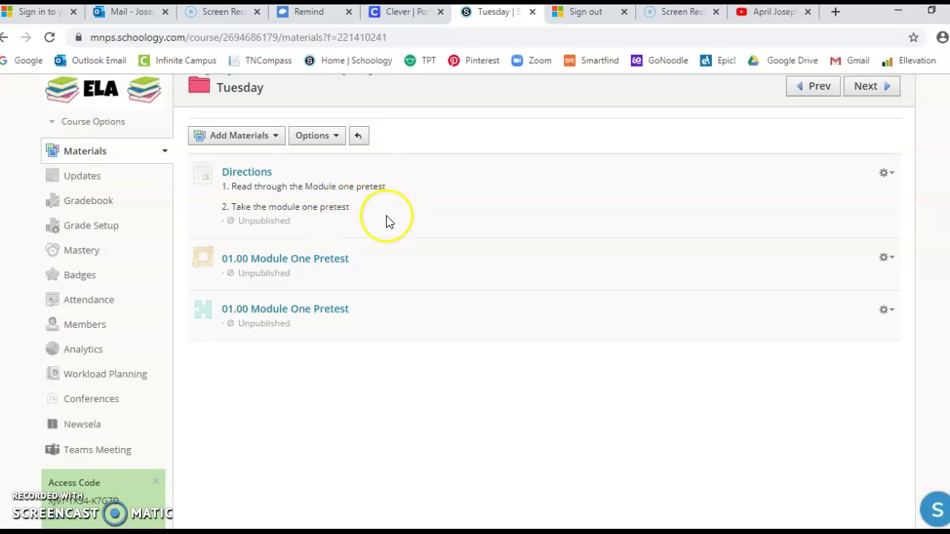
click(286, 315)
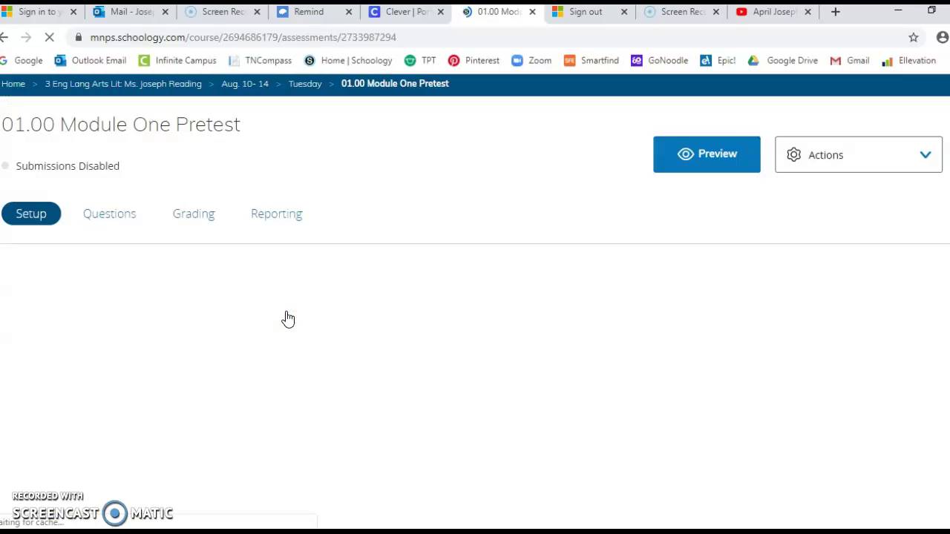
- Go back through the Tuesday folder to Aug. 10-14 and open Wednesday's Classroom Rules discussion
click(301, 87)
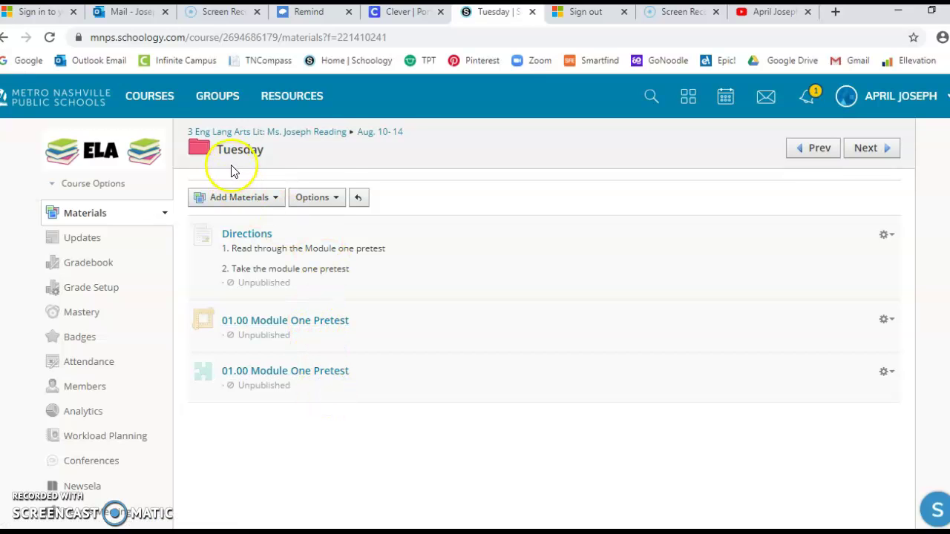
click(375, 139)
click(256, 339)
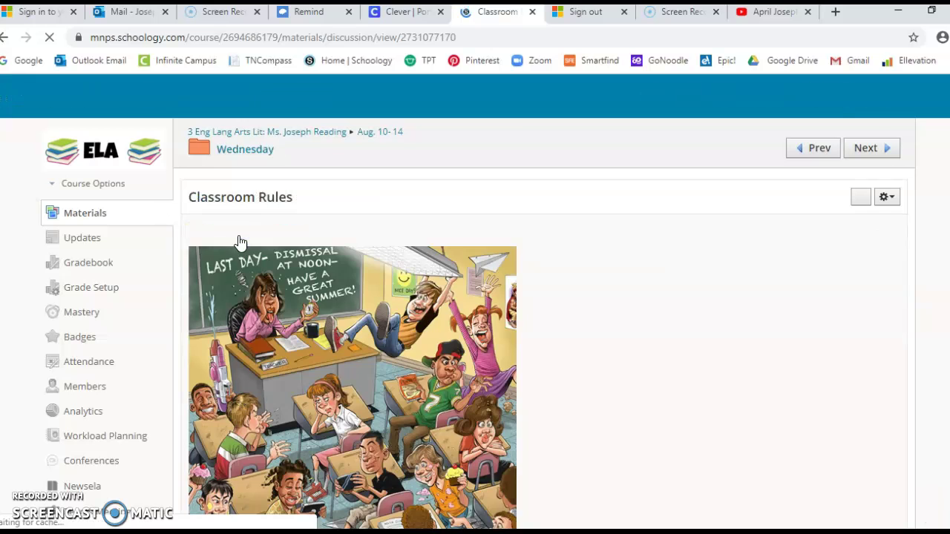
- Examine the classroom picture and the writing prompt below it in the Classroom Rules discussion
scroll(604, 274, down, 1)
scroll(604, 275, down, 2)
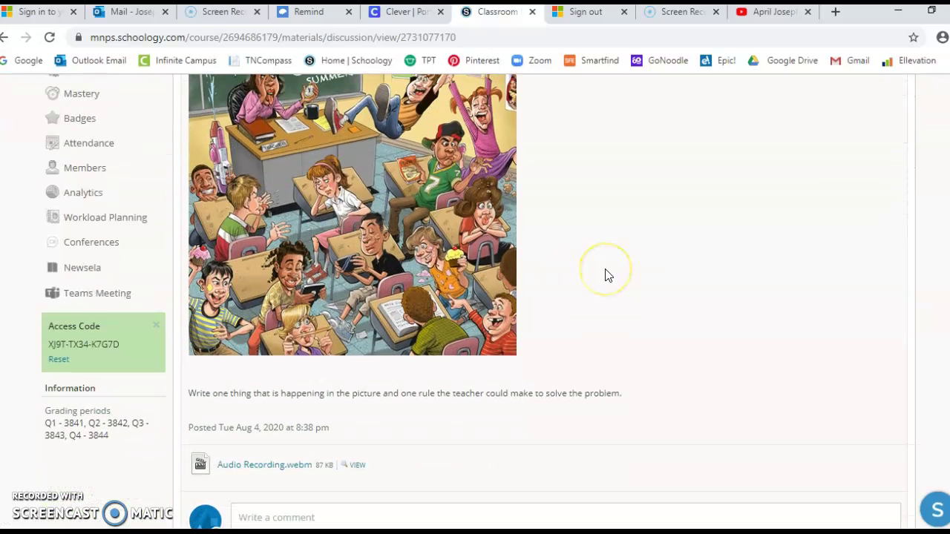
scroll(605, 274, up, 1)
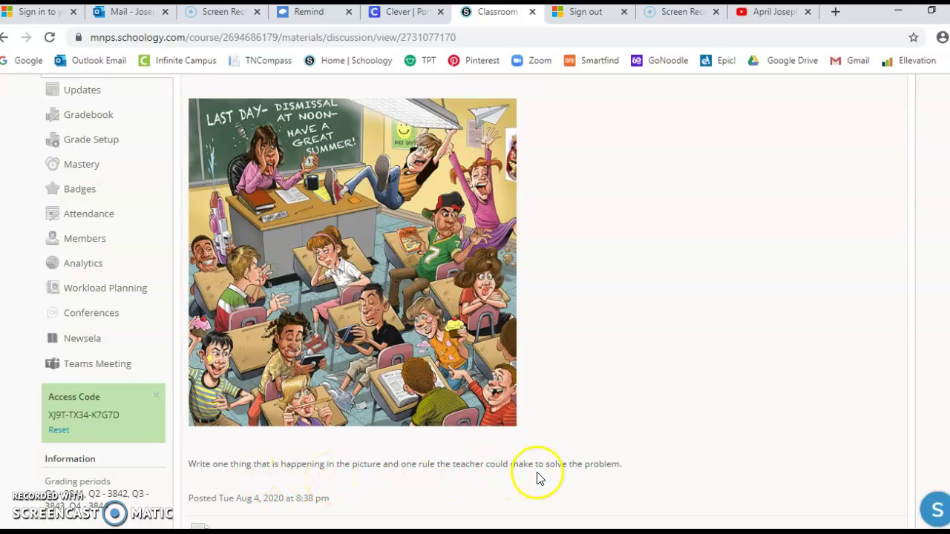
scroll(635, 484, down, 1)
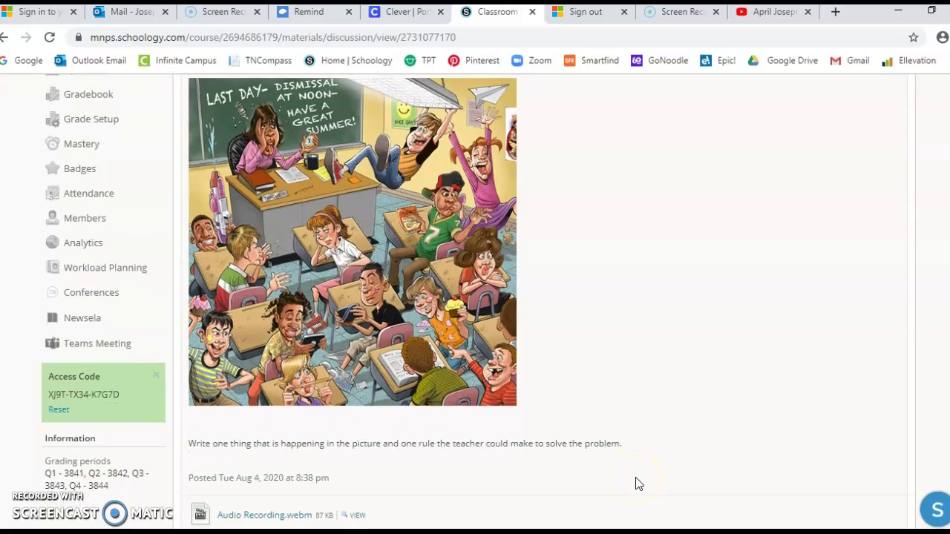
scroll(639, 484, down, 1)
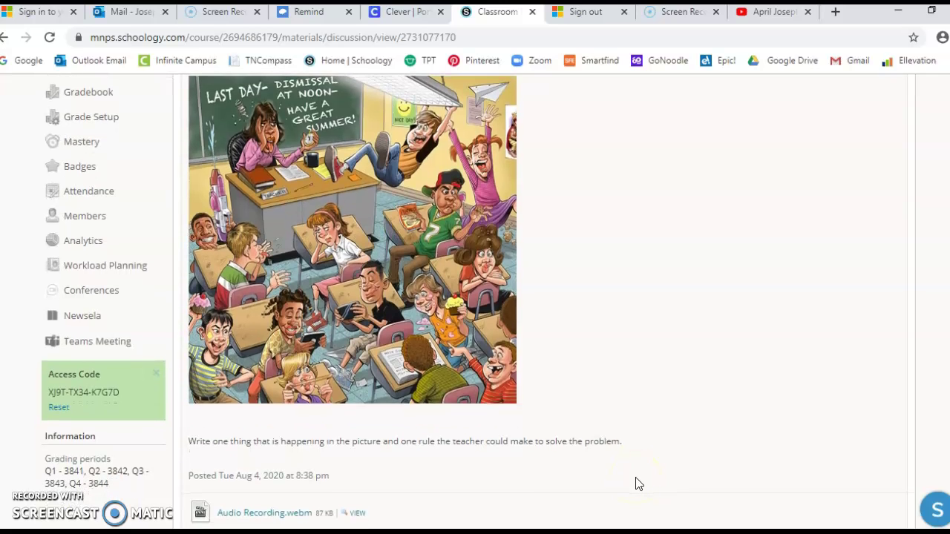
scroll(635, 484, down, 1)
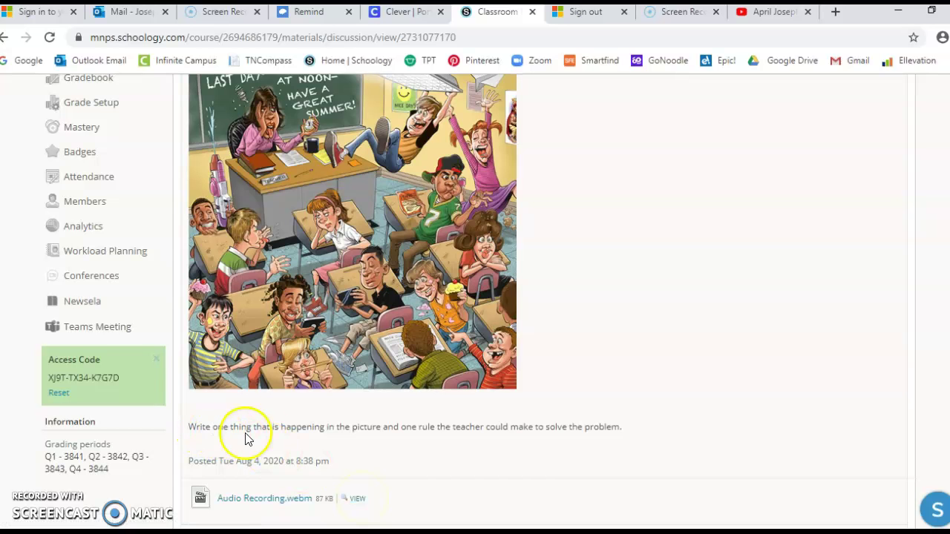
scroll(410, 439, down, 1)
scroll(409, 440, down, 1)
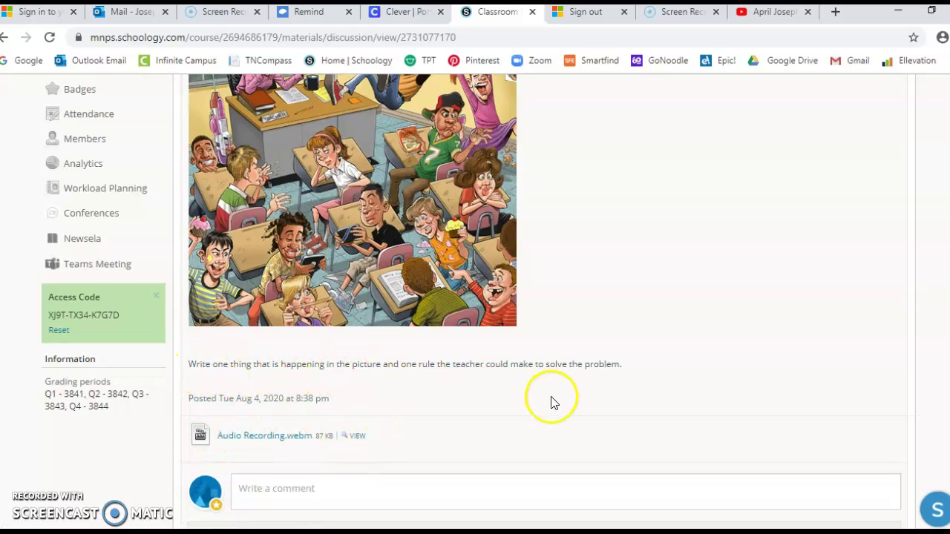
- Play the start of the Audio Recording.webm attached to the discussion, pause it and close the player
click(360, 438)
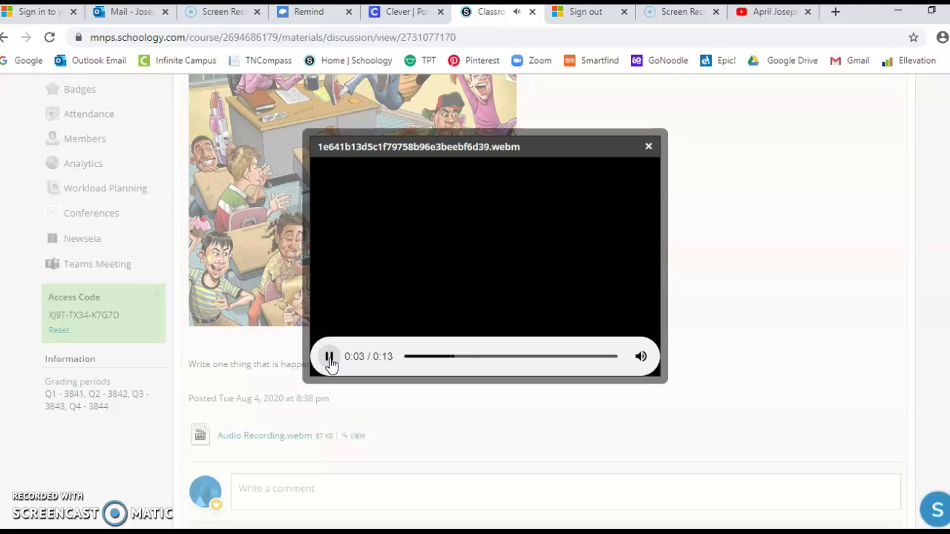
click(330, 357)
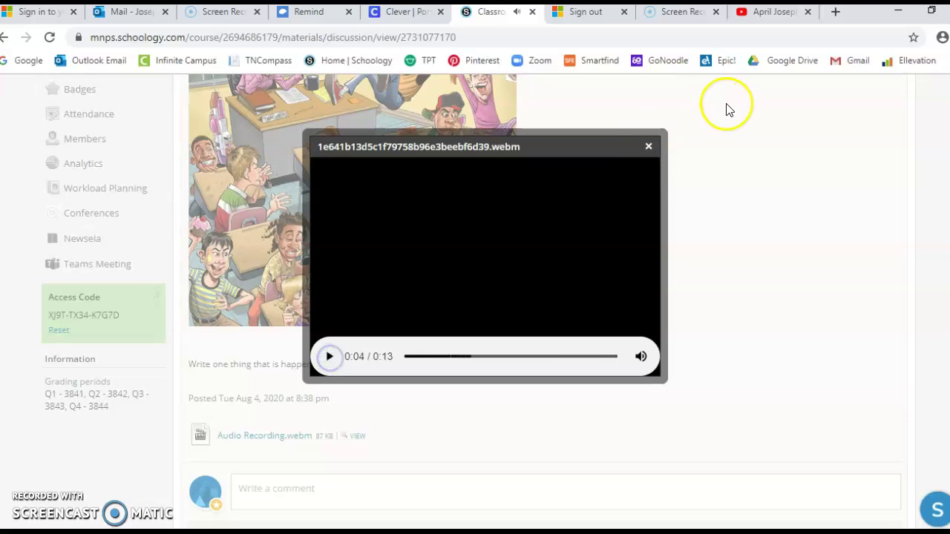
click(648, 146)
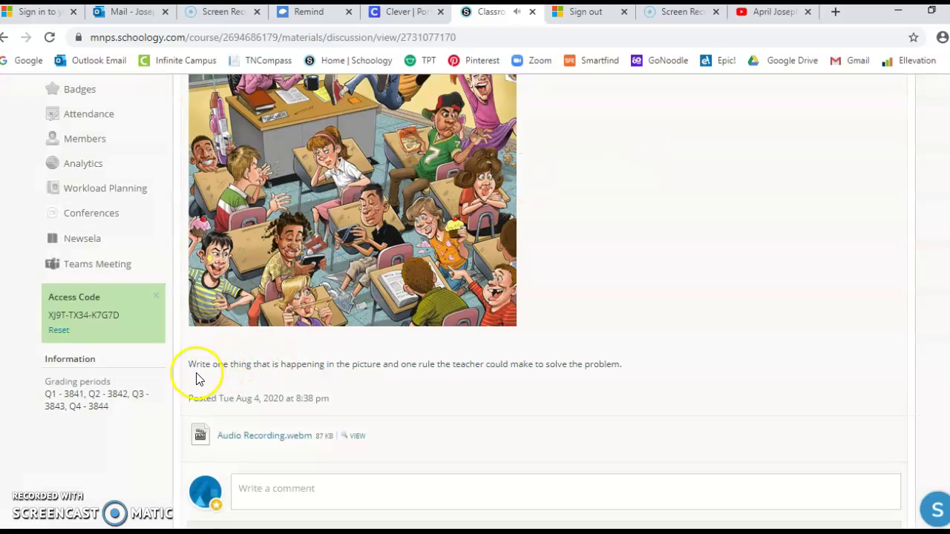
- Open the comment editor under the Classroom Rules prompt to show where to answer, and return to the picture
scroll(615, 396, down, 1)
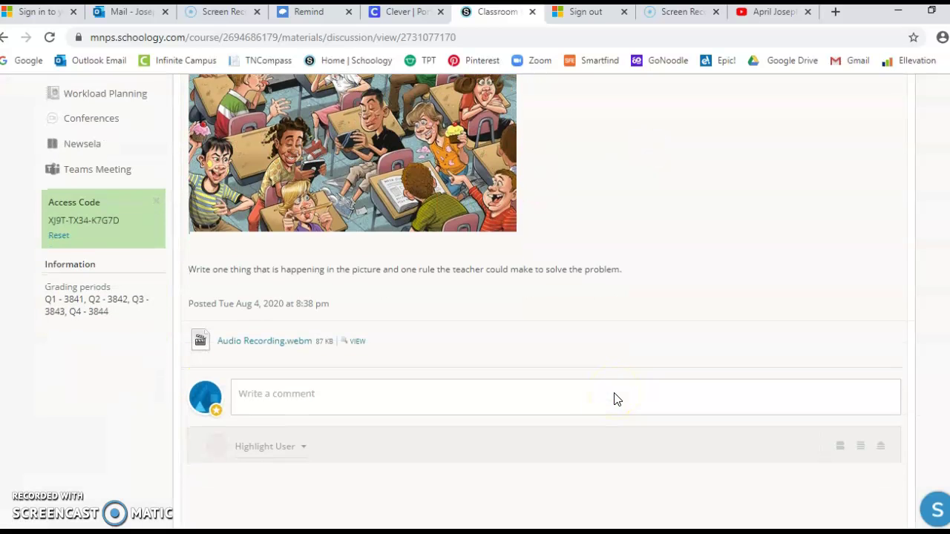
click(433, 396)
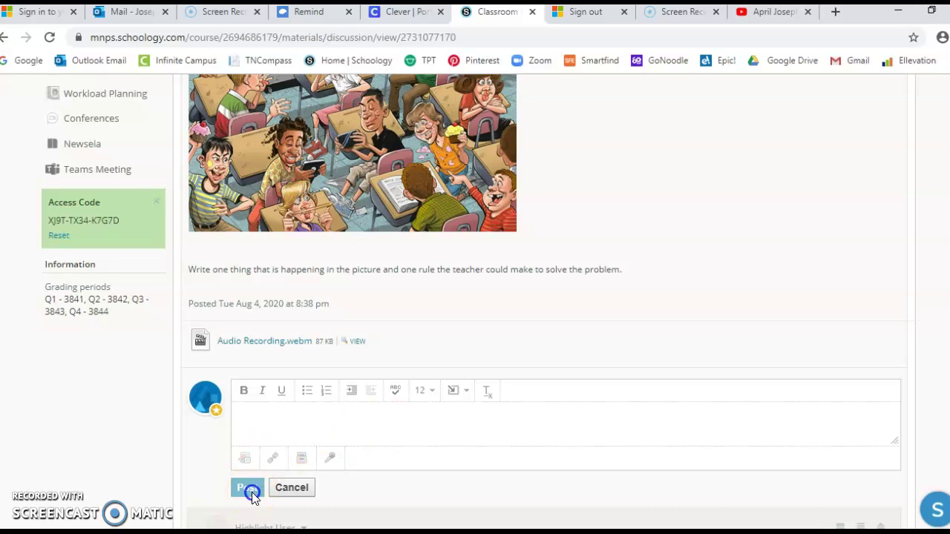
scroll(497, 239, up, 6)
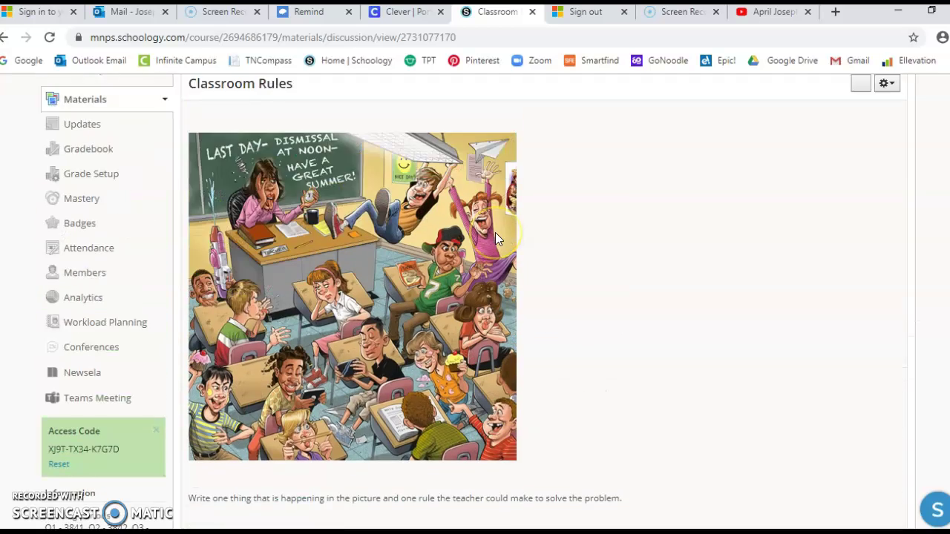